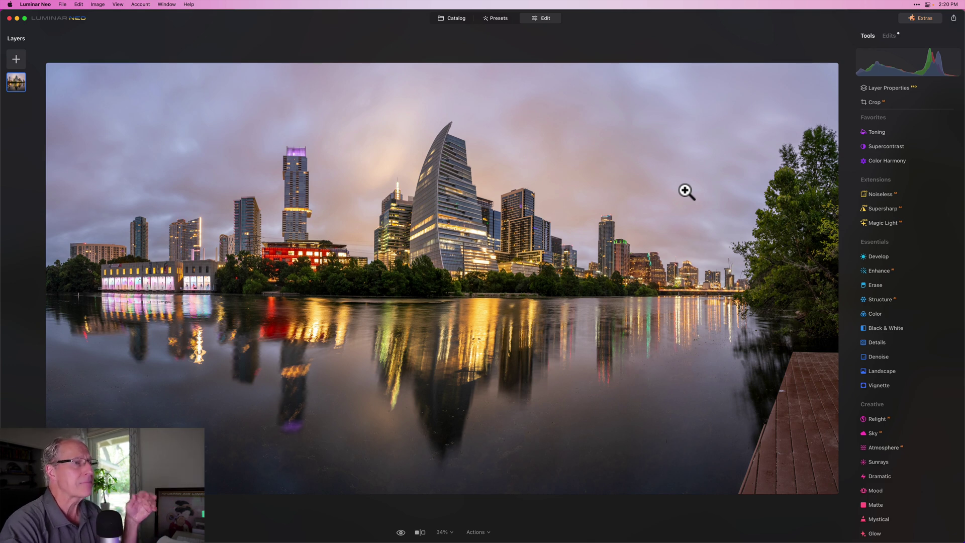
In Develop, set Blacks to -13, Whites to -5 and Highlights to -33, checking shadow clipping
click(891, 255)
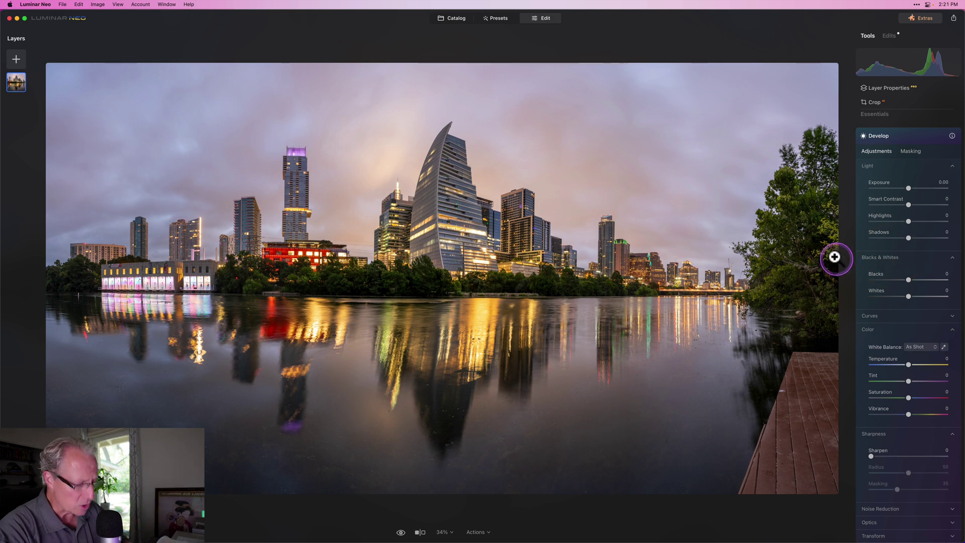
key(j)
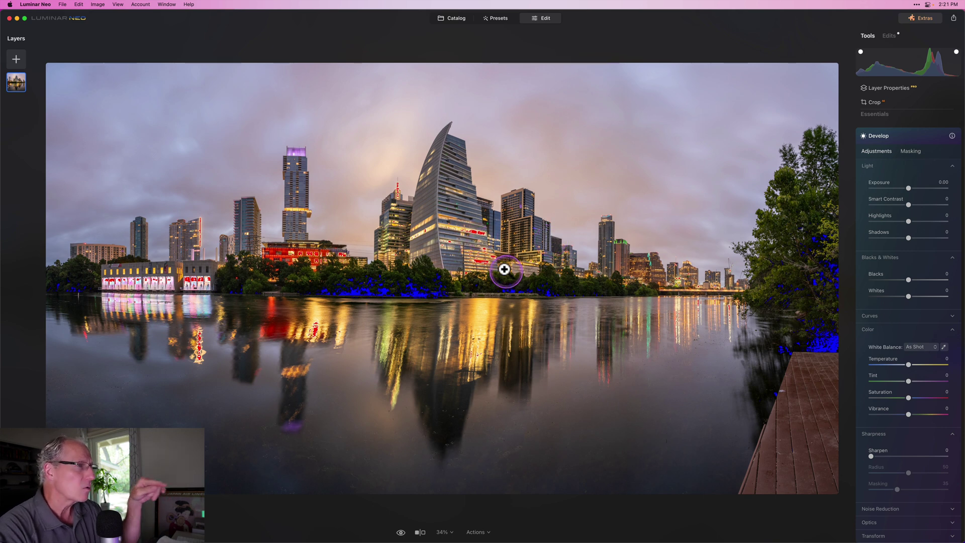
click(908, 280)
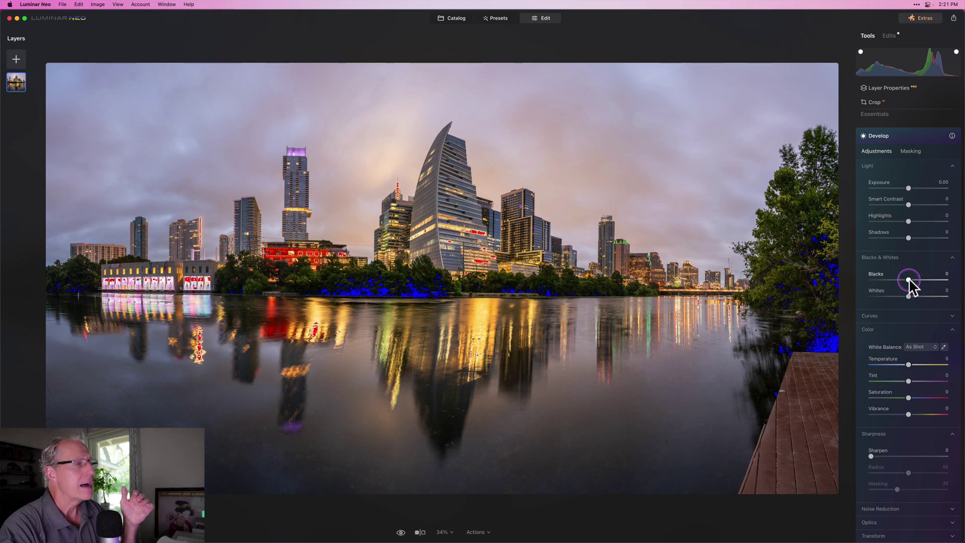
drag(909, 279, 903, 279)
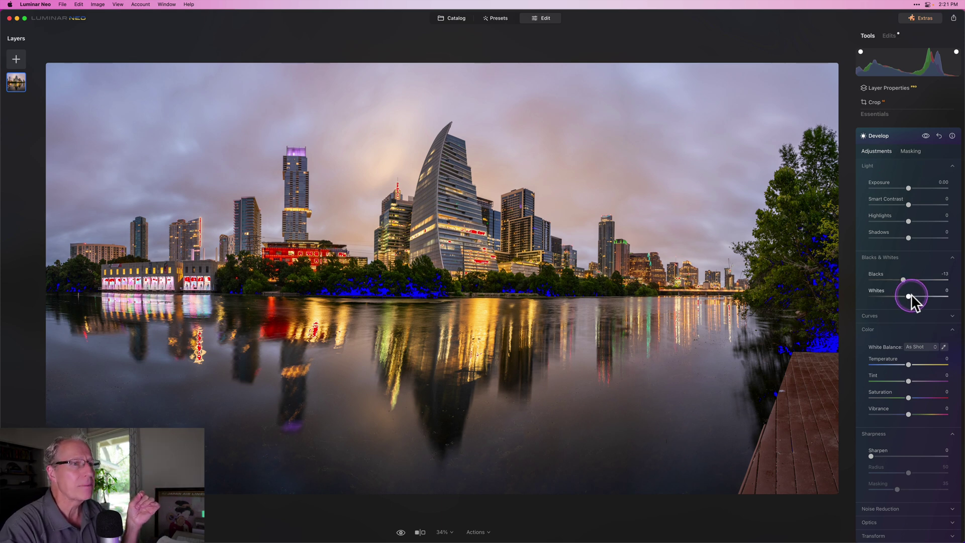
drag(910, 293, 907, 295)
click(907, 221)
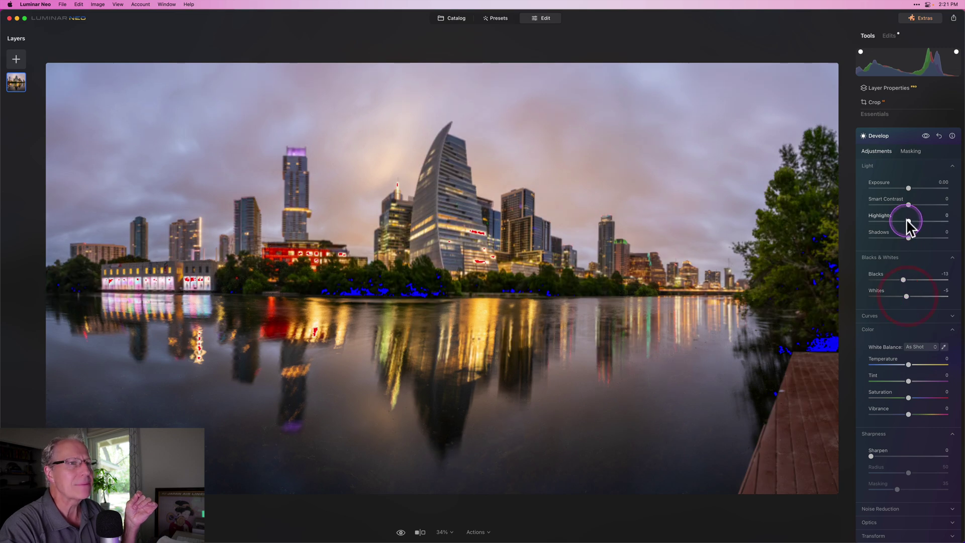
mouse_move(907, 221)
mouse_down()
mouse_move(895, 221)
mouse_move(916, 205)
mouse_up()
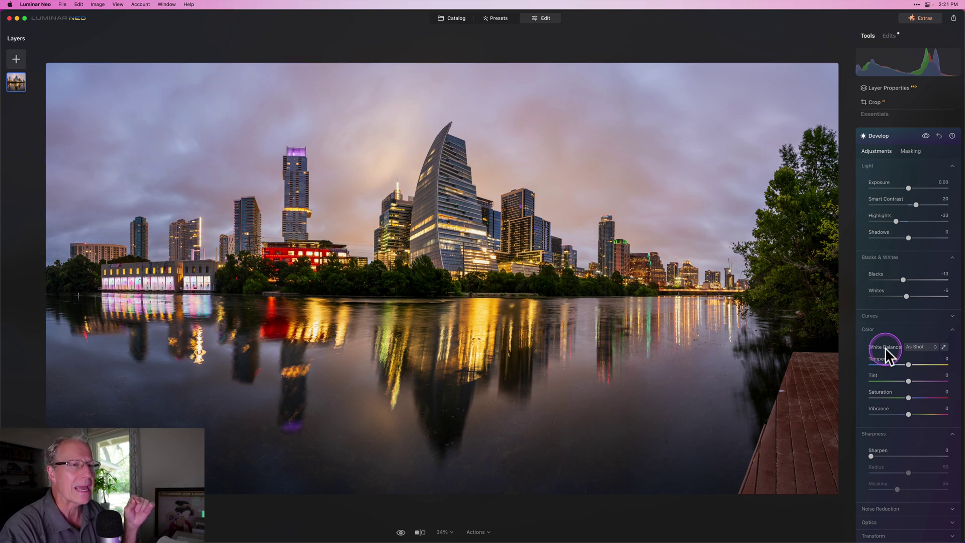
Set Smart Contrast 20, Temperature -9, Tint 1, Vibrance 5 and Sharpen 20, then compare before/after
click(907, 363)
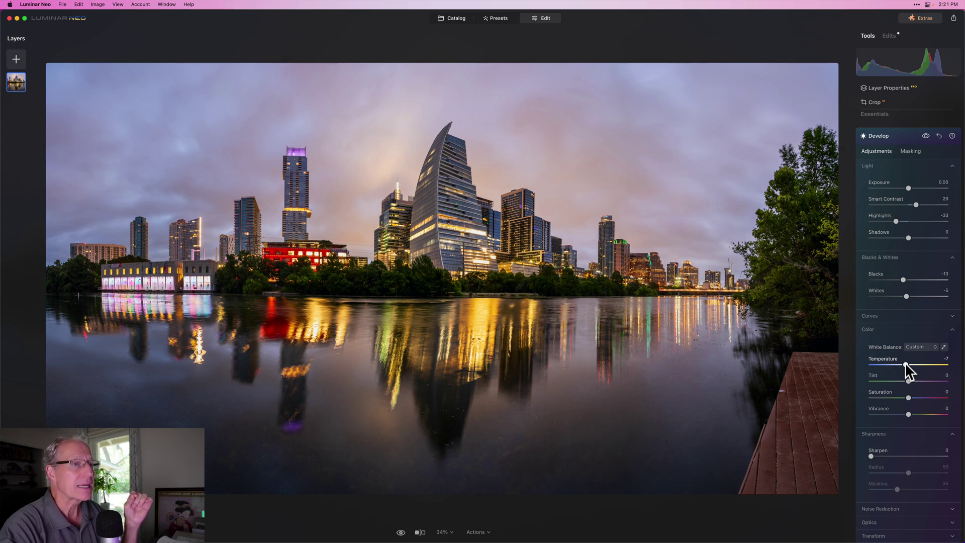
click(905, 362)
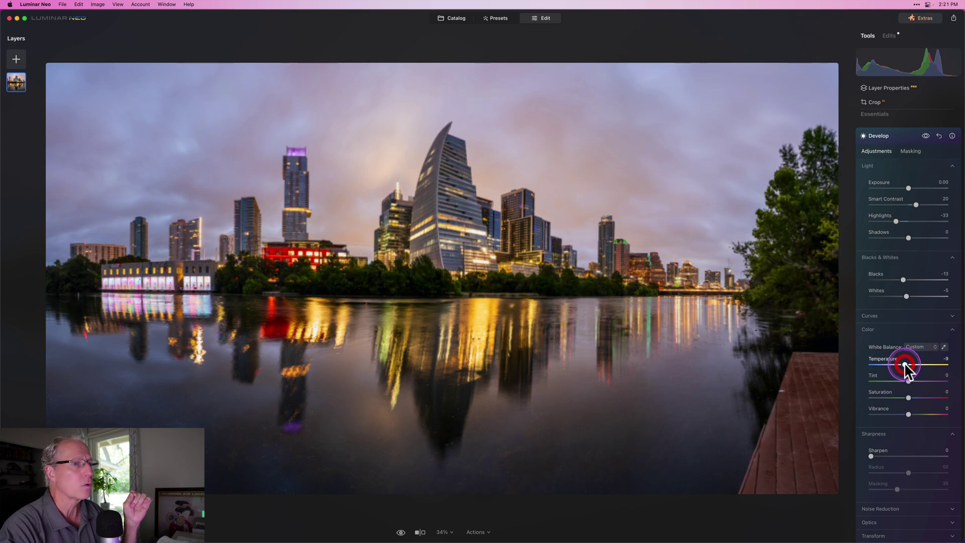
drag(908, 380, 909, 381)
click(909, 413)
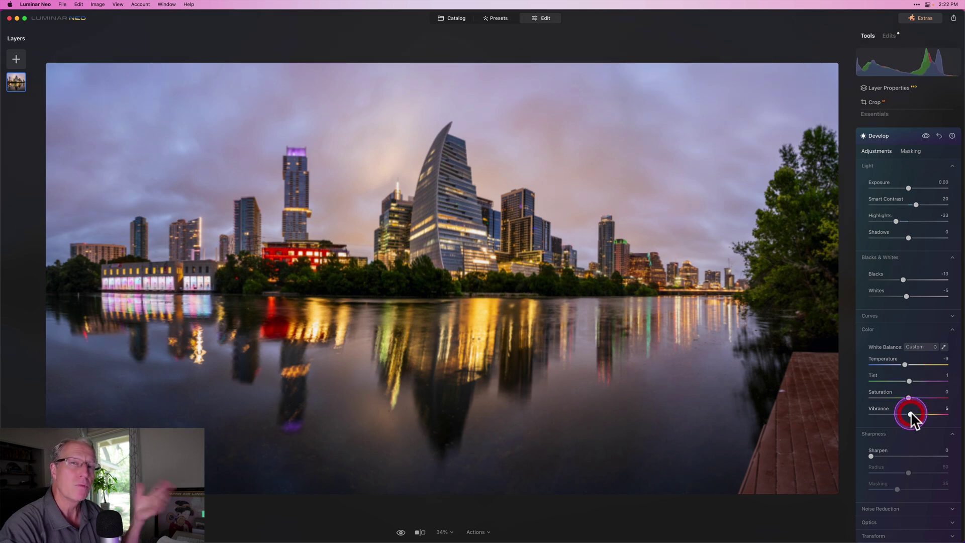
mouse_move(878, 456)
mouse_down()
mouse_move(871, 457)
mouse_move(878, 456)
mouse_up()
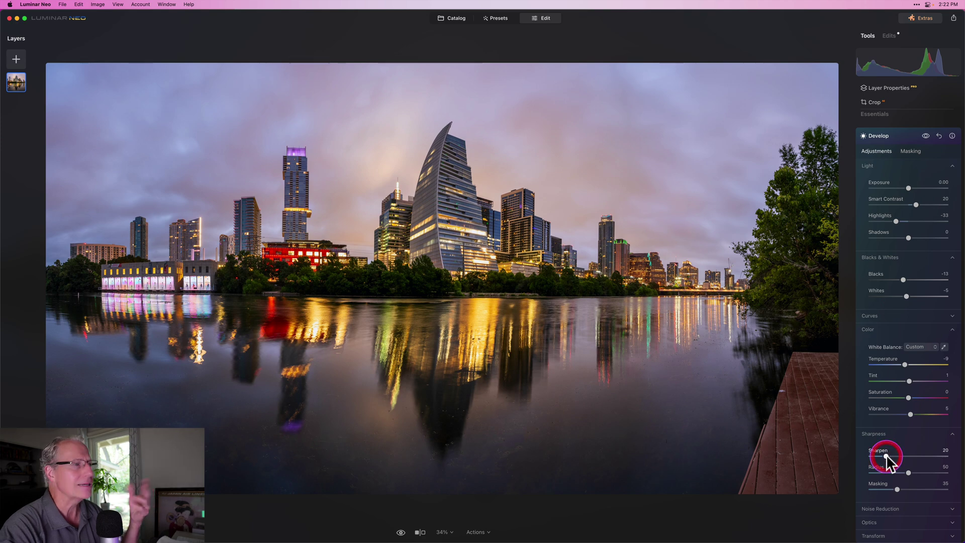
drag(885, 454, 885, 454)
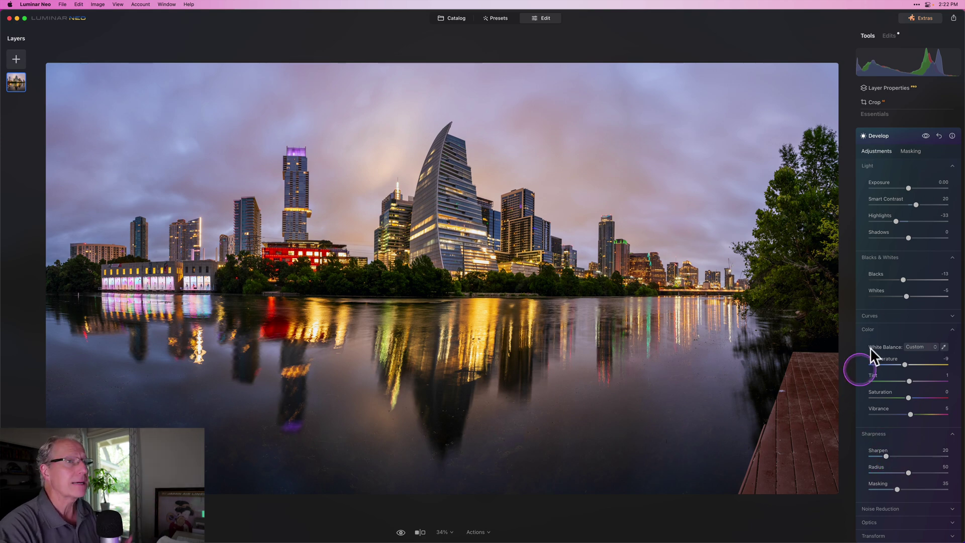
click(925, 136)
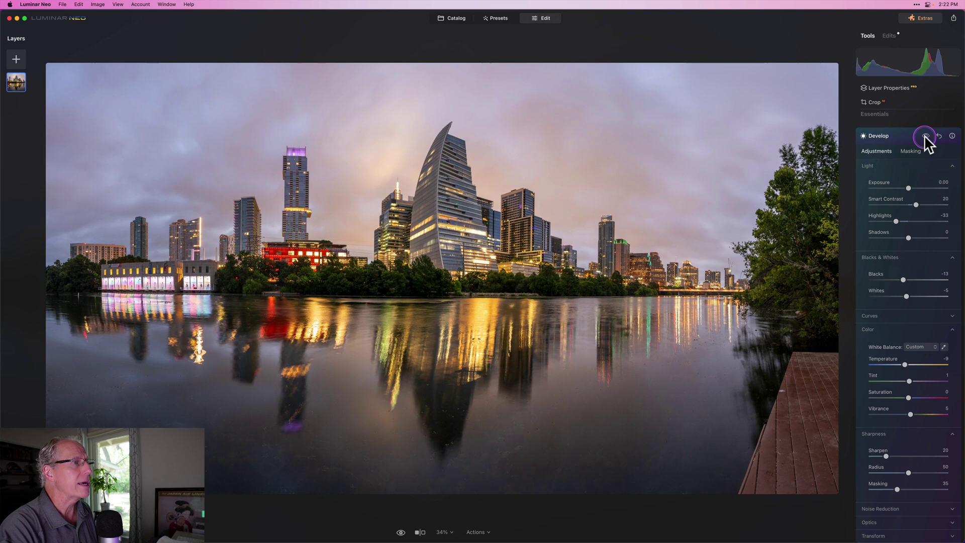
click(924, 136)
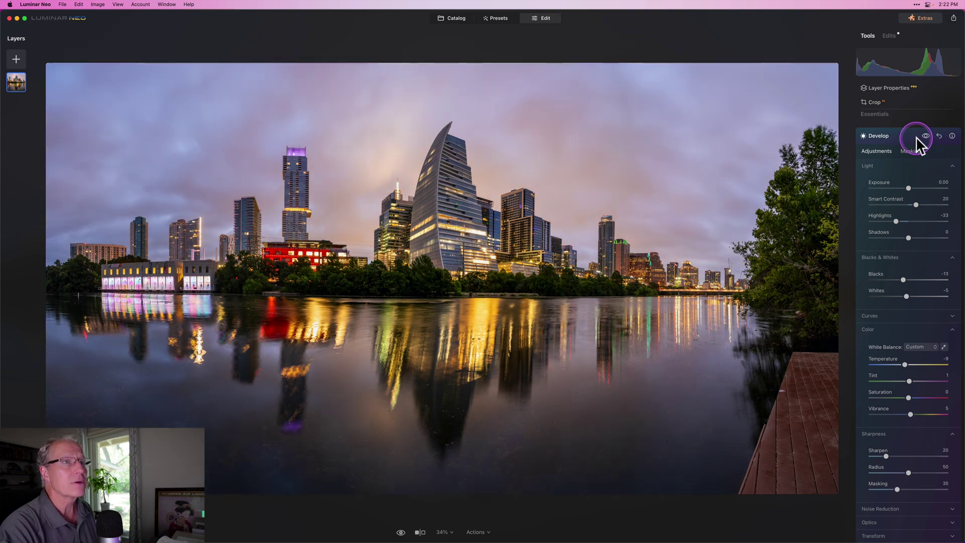
click(902, 137)
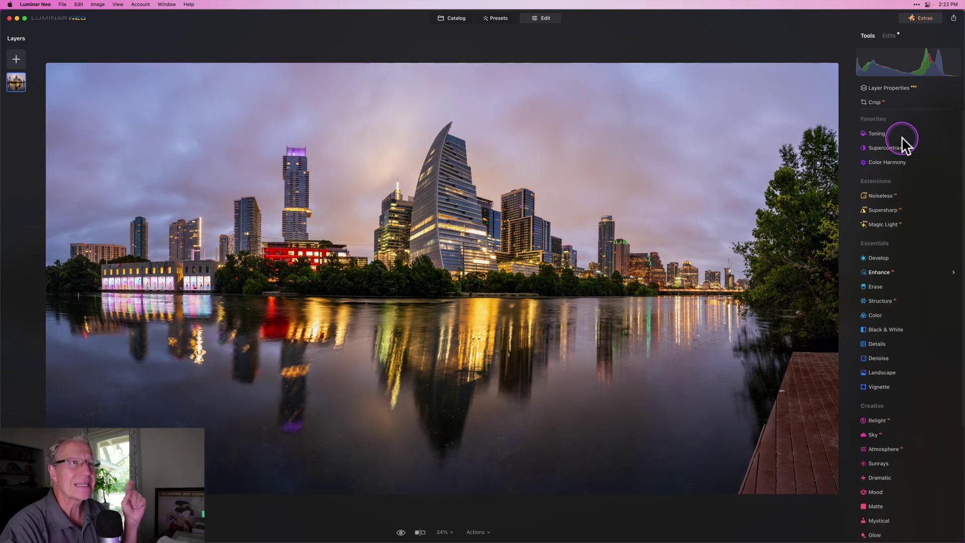
Set Supercontrast Highlights, Midtones and Shadows Contrast to 31, 31 and 30
click(897, 146)
click(894, 193)
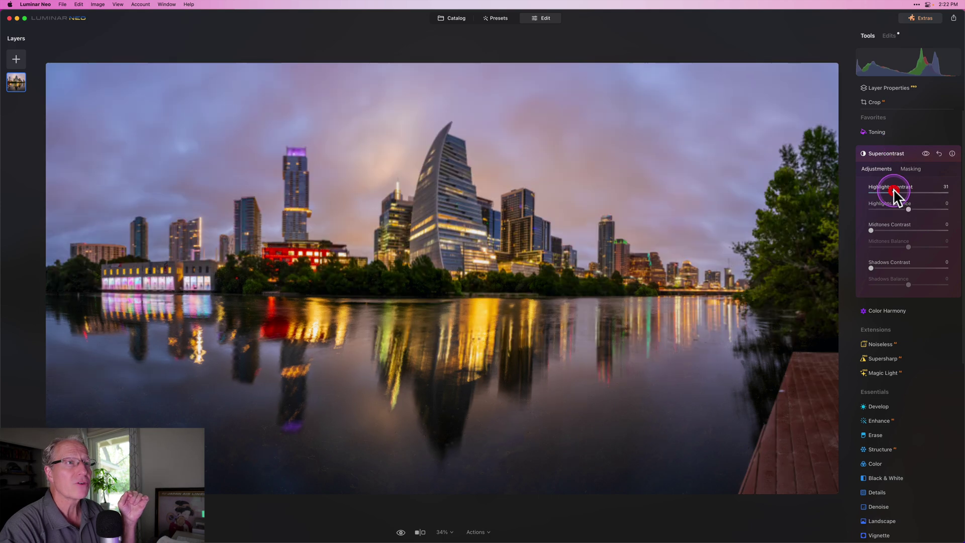
click(893, 230)
click(894, 268)
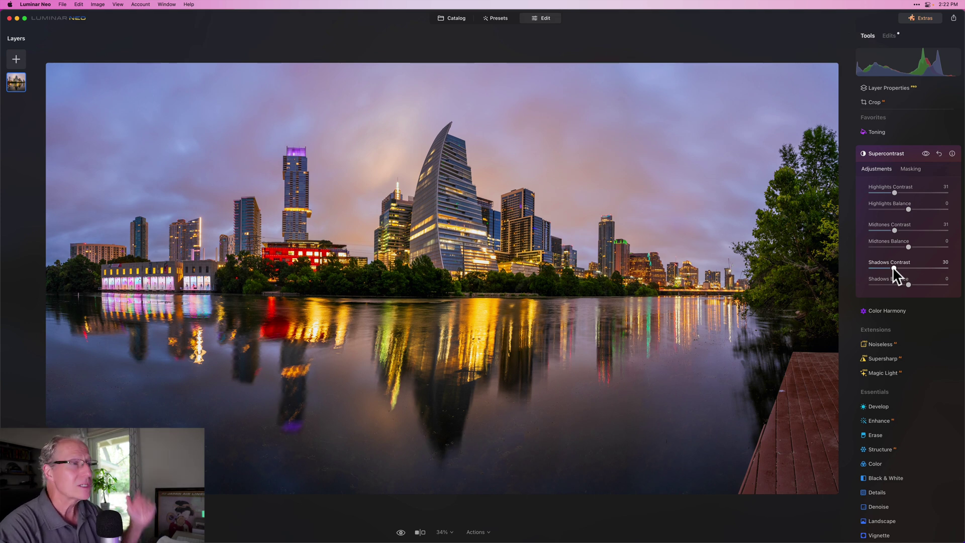
Set Highlights, Midtones and Shadows Balance to -37, -33 and 19, and compare before/after
click(901, 206)
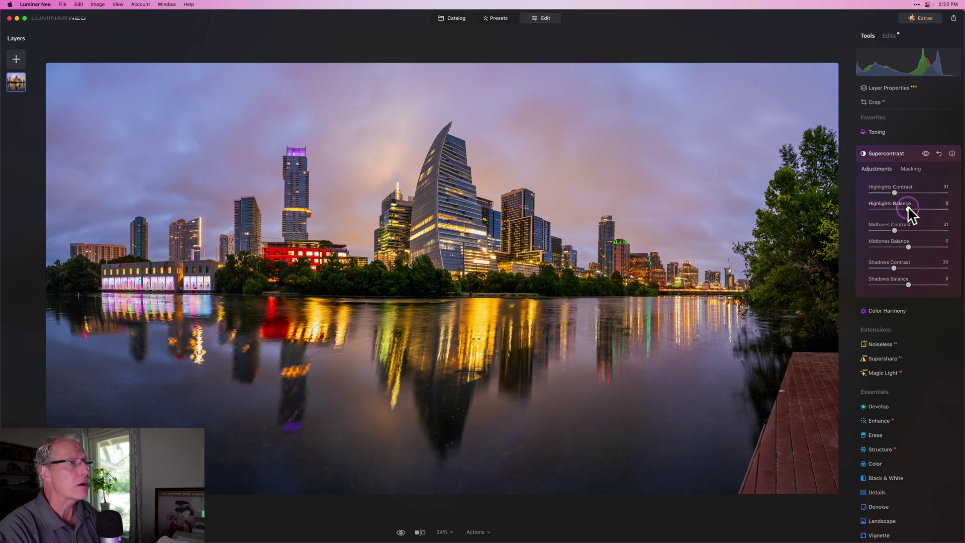
mouse_move(908, 208)
mouse_down()
mouse_move(876, 208)
mouse_move(902, 207)
mouse_move(893, 203)
mouse_up()
click(911, 245)
drag(910, 245, 894, 245)
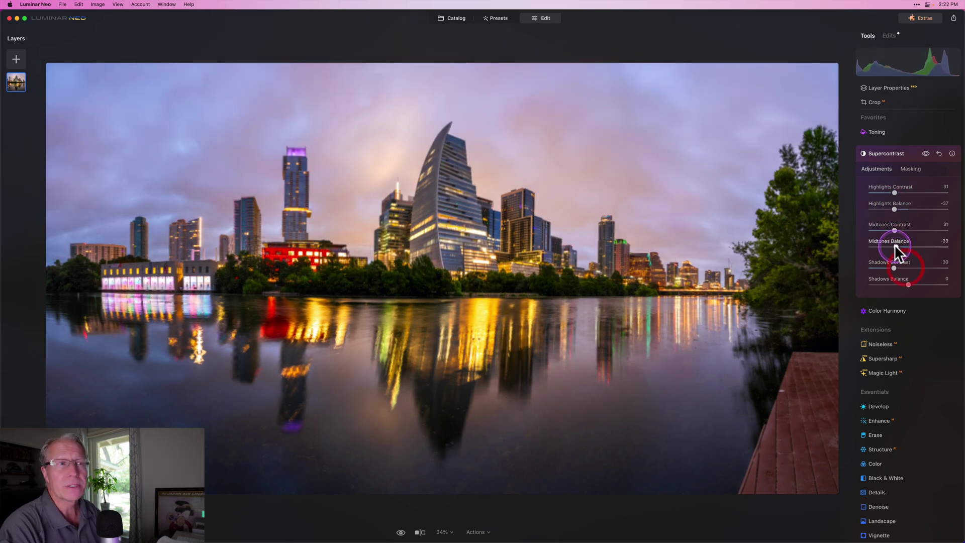
click(907, 283)
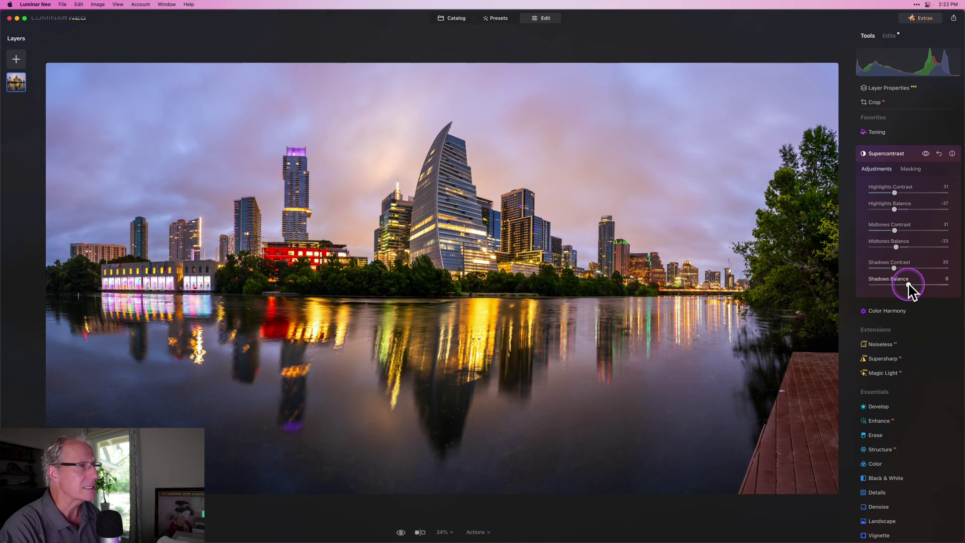
drag(907, 283, 915, 285)
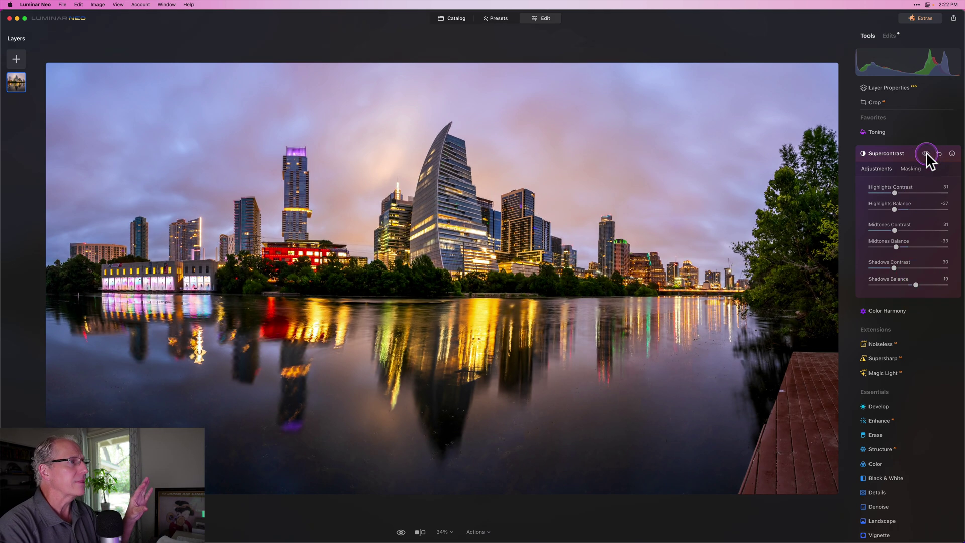
drag(926, 153, 926, 152)
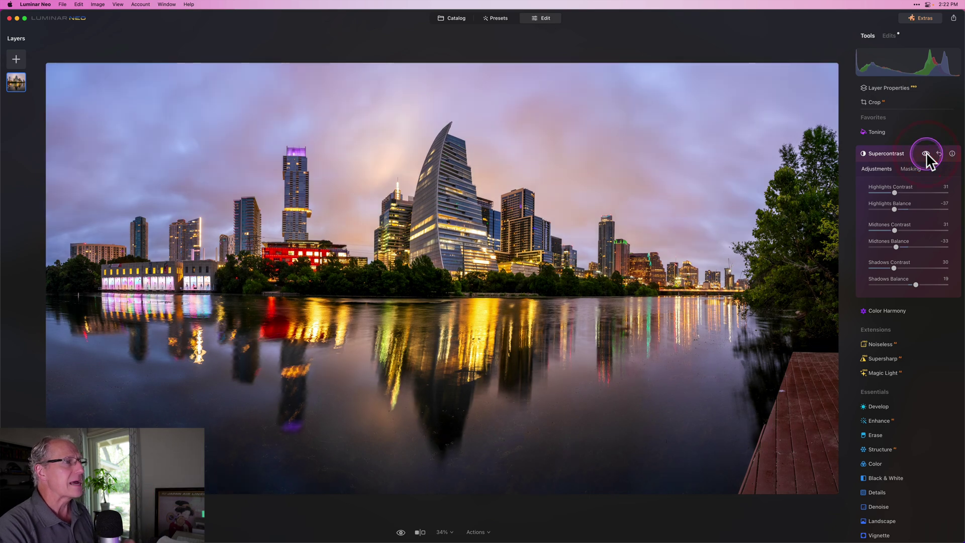
click(903, 153)
Set the Structure Amount to -49
scroll(884, 231, down, 3)
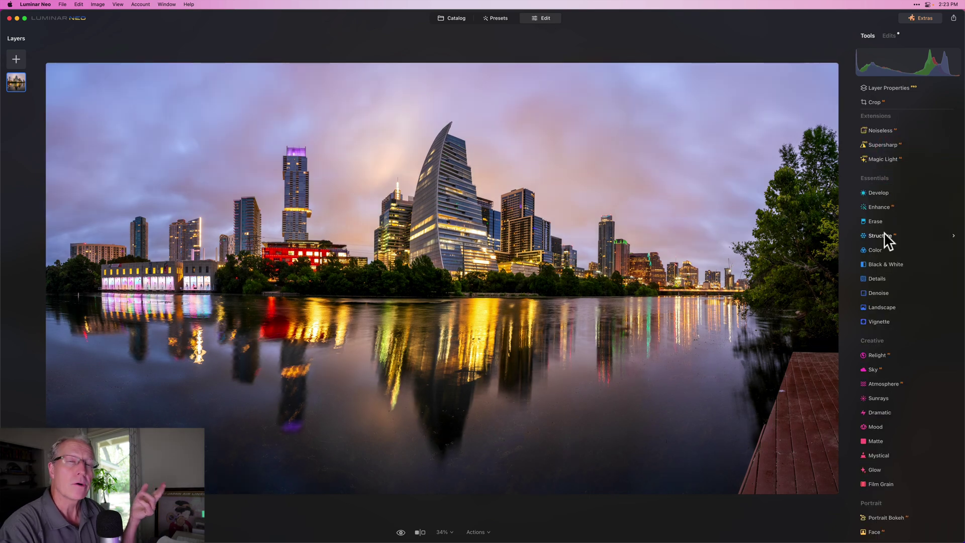
click(884, 234)
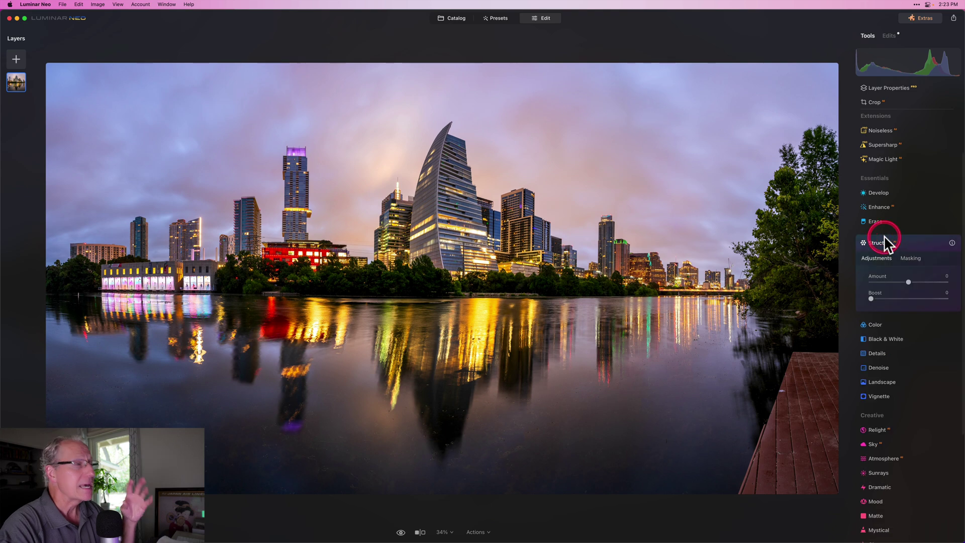
click(890, 281)
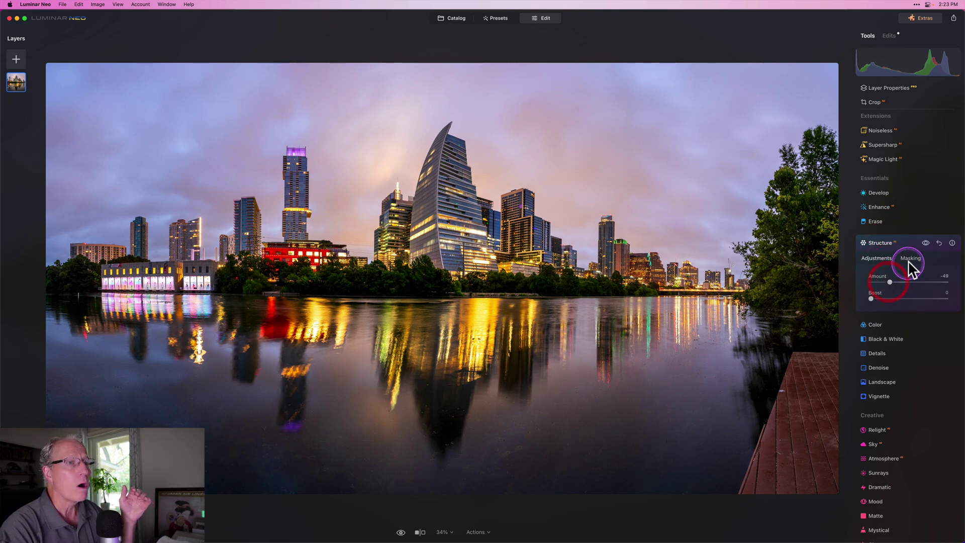
Restrict Structure to the lake with a Water mask and compare the result before/after
click(908, 260)
click(887, 304)
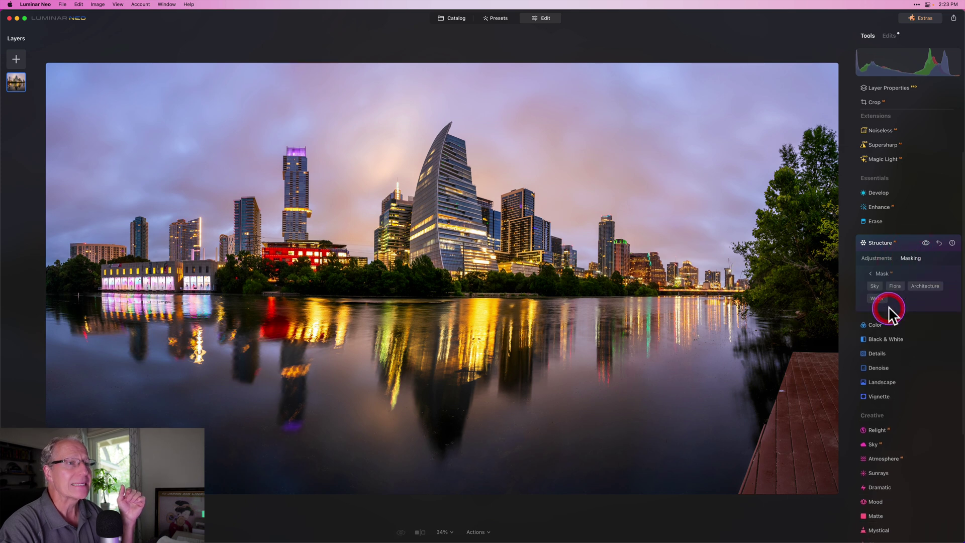
click(876, 297)
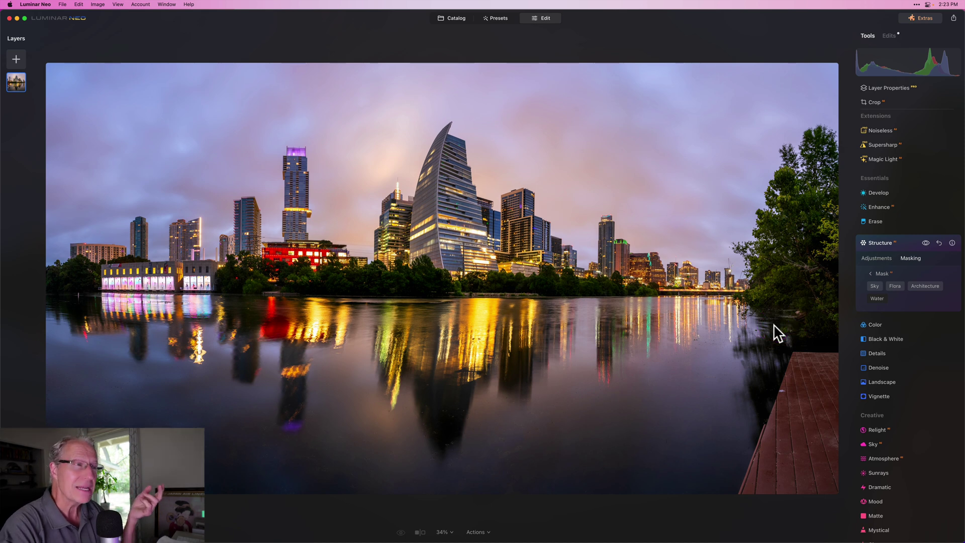
click(673, 371)
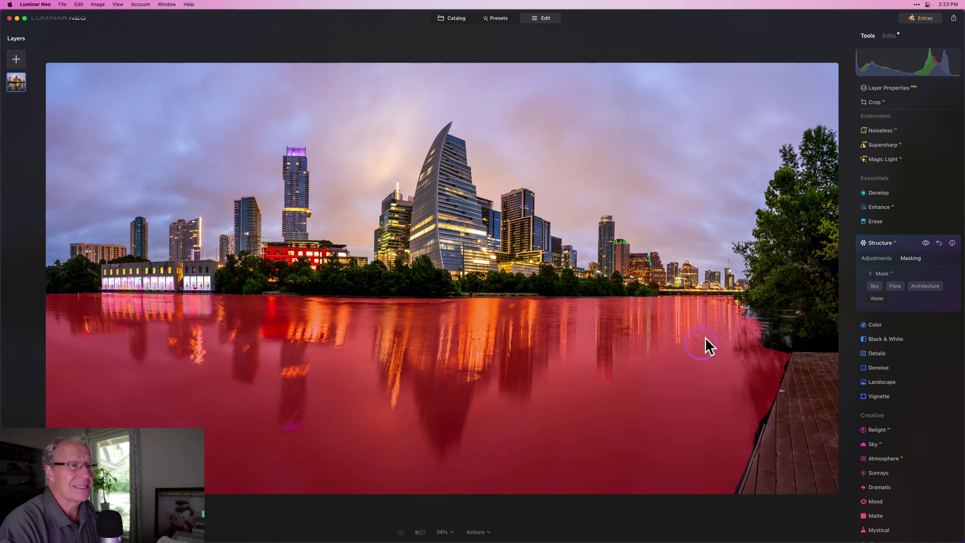
click(875, 257)
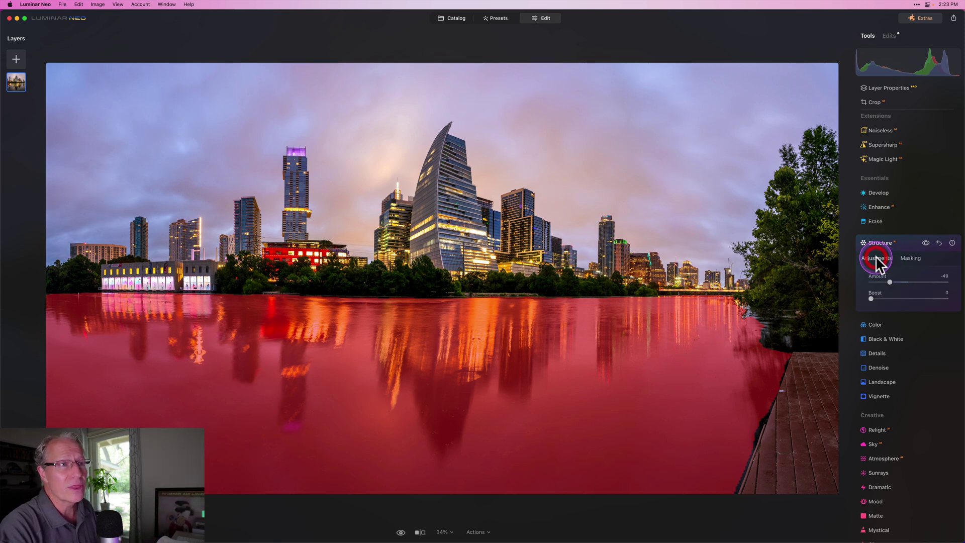
click(925, 243)
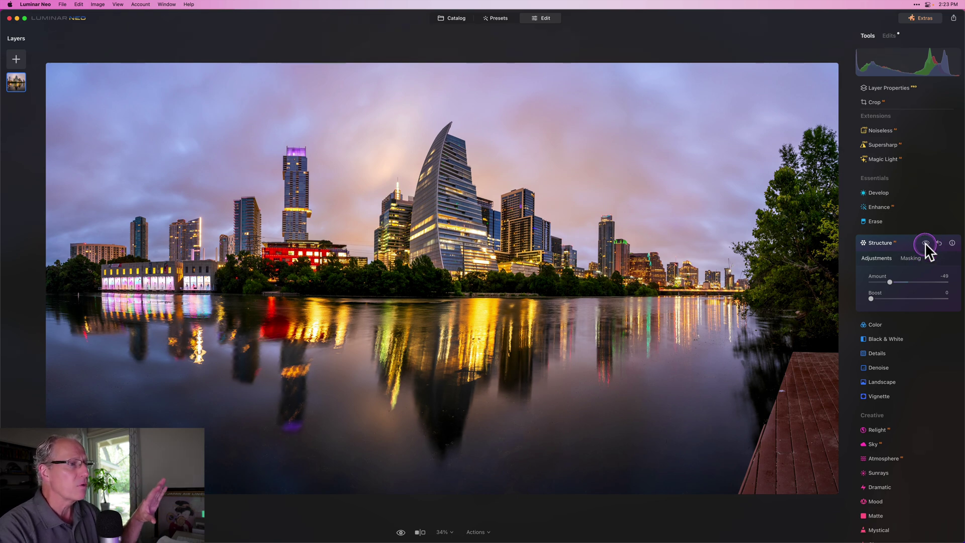
click(885, 242)
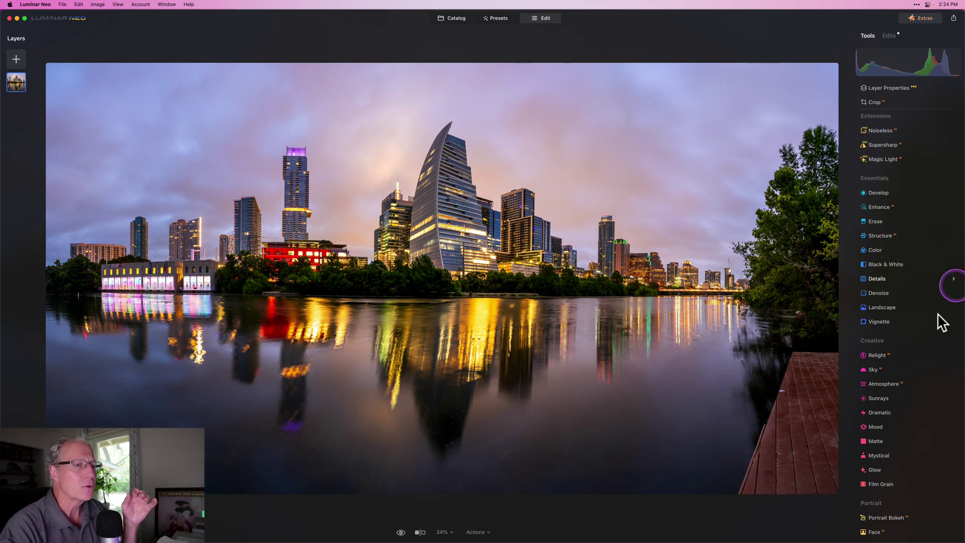
Add a Mystical glow at 29 with Shadows raised to 34, comparing with and without it
scroll(929, 337, down, 2)
click(885, 397)
click(882, 412)
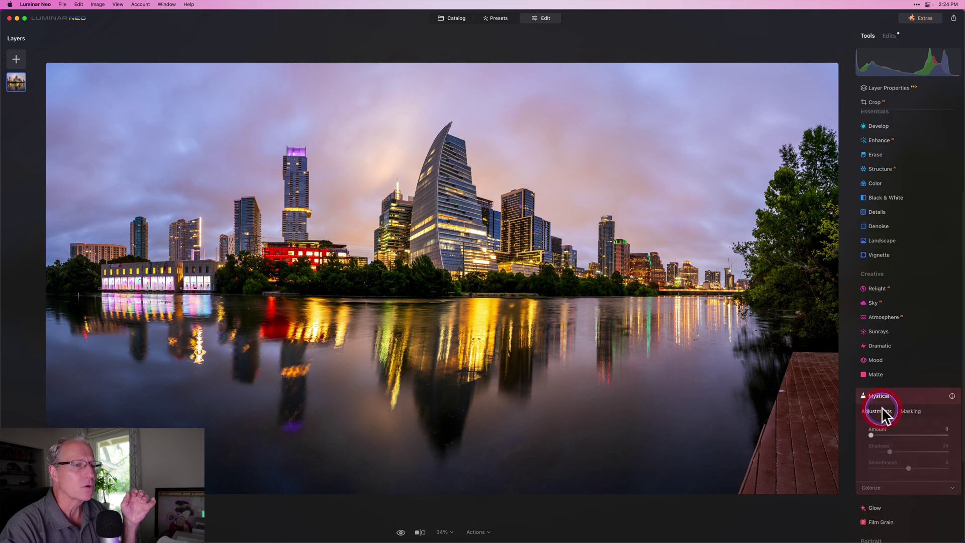
click(892, 382)
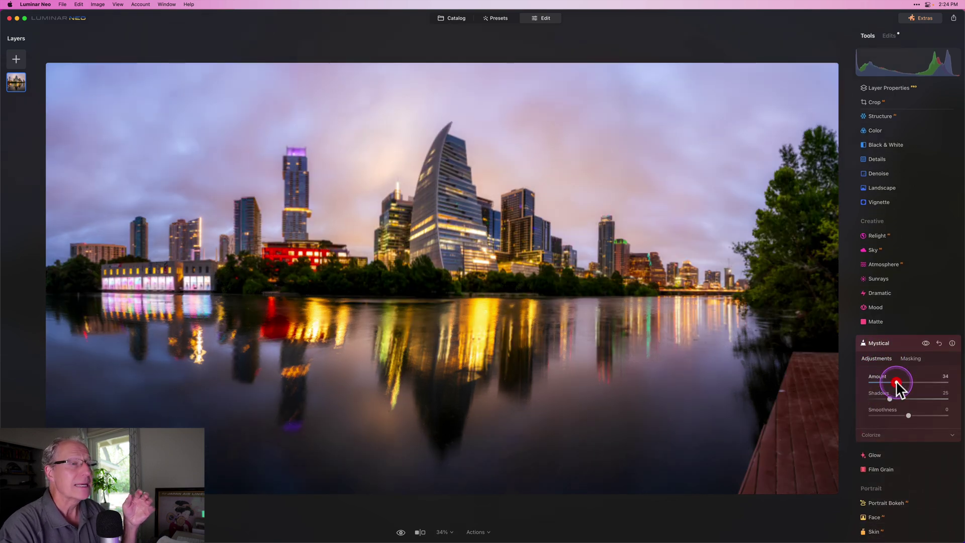
click(889, 399)
drag(890, 398, 896, 397)
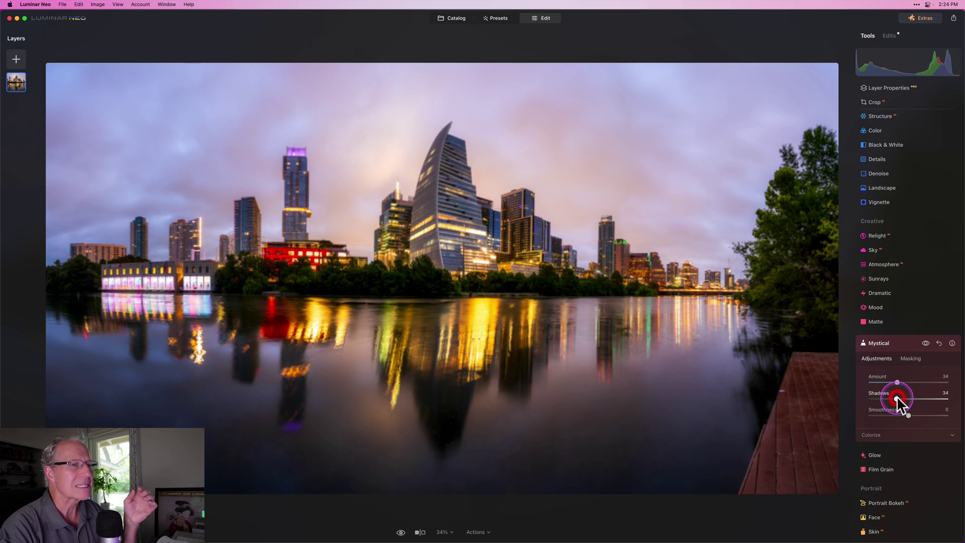
click(925, 343)
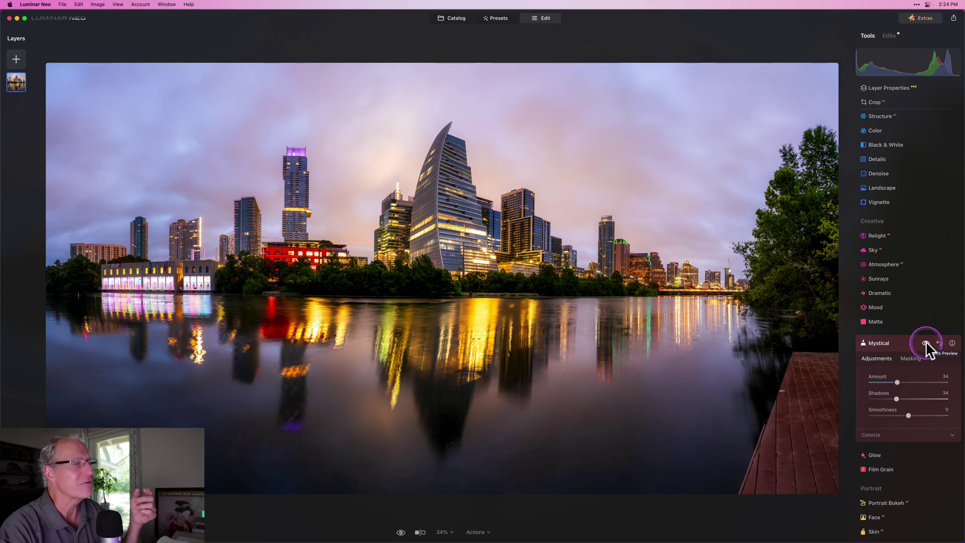
click(925, 342)
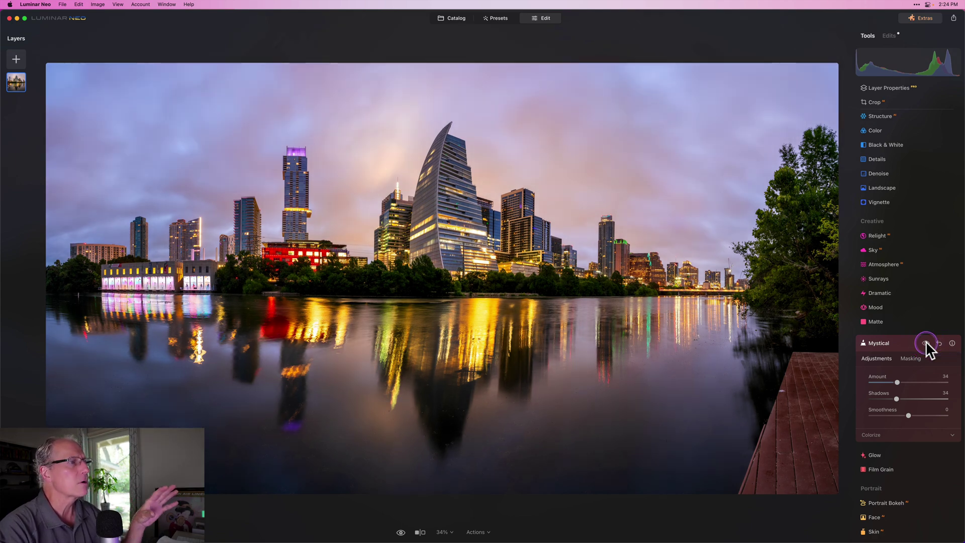
click(925, 342)
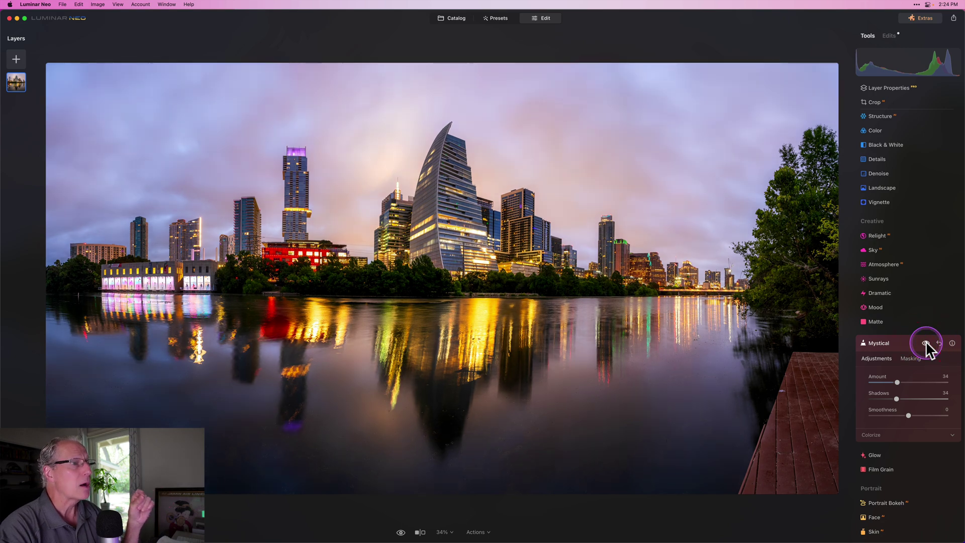
click(888, 343)
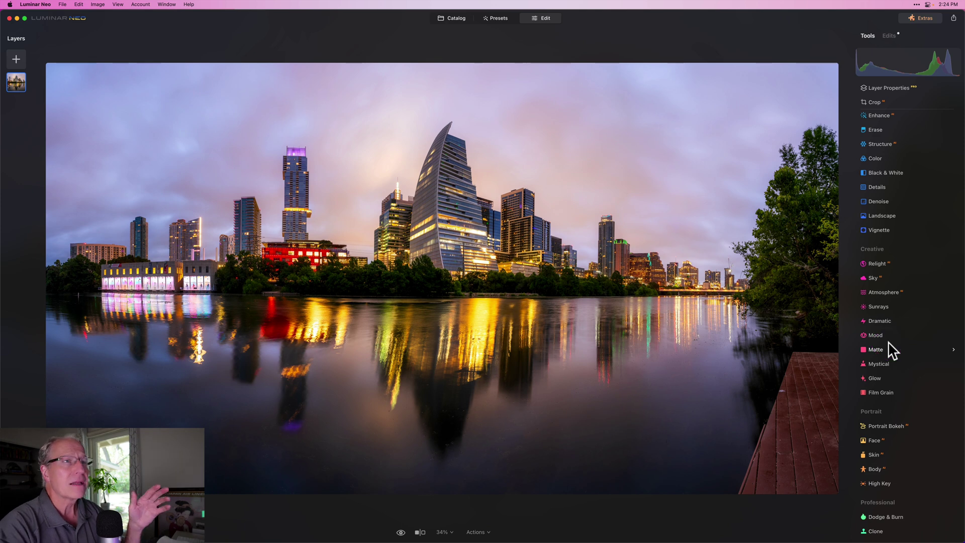
Scroll back up to Favorites and open the Toning tool
scroll(882, 290, up, 5)
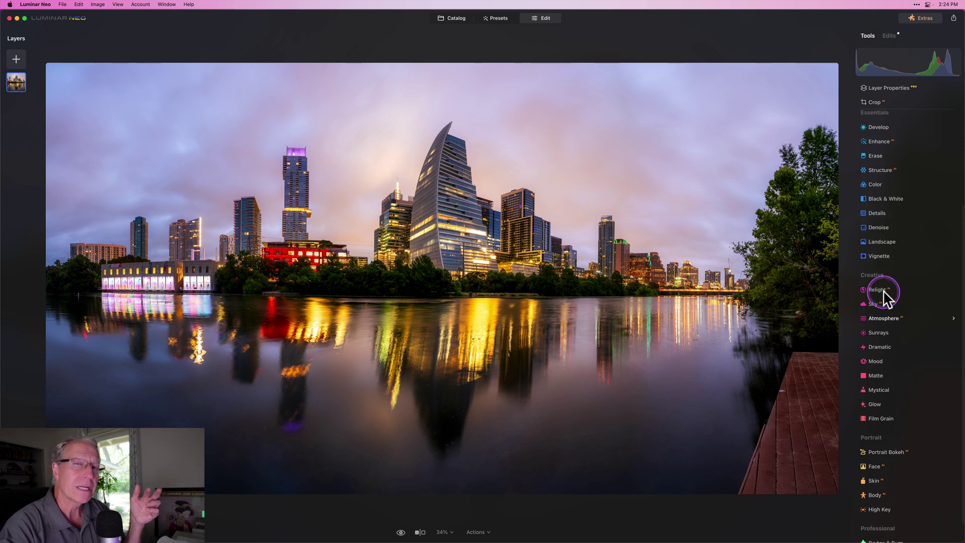
scroll(883, 290, up, 1)
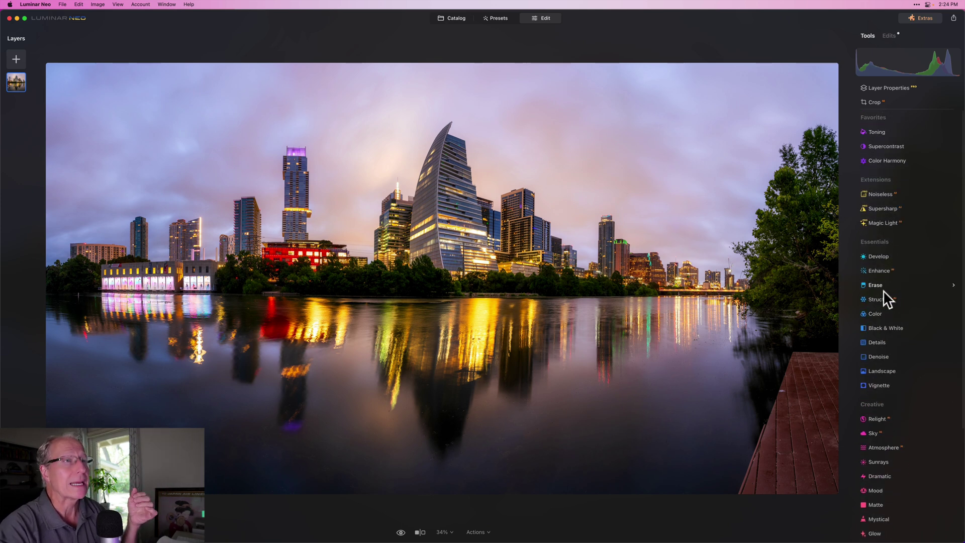
click(886, 138)
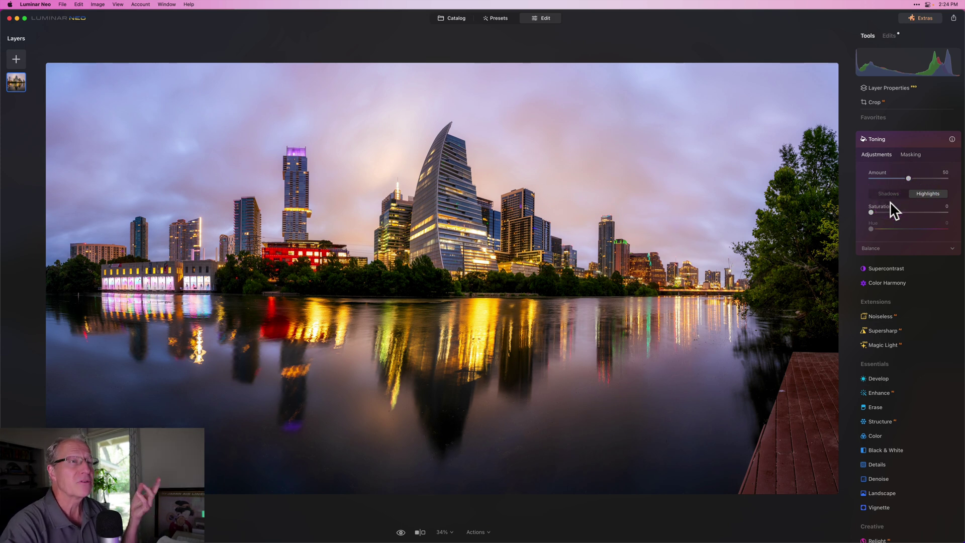
Tint the Toning highlights at Saturation 30 with Hue left at 0
click(924, 194)
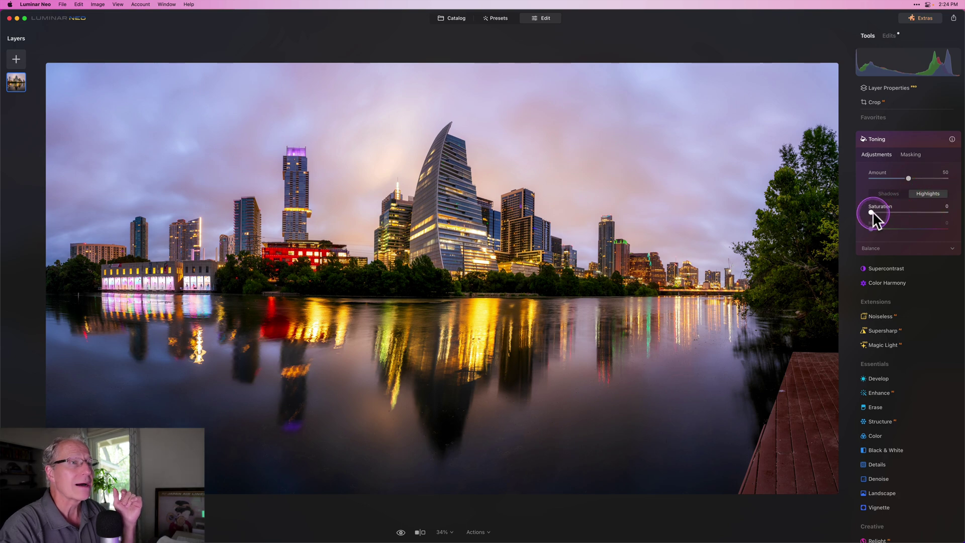
drag(872, 211, 898, 209)
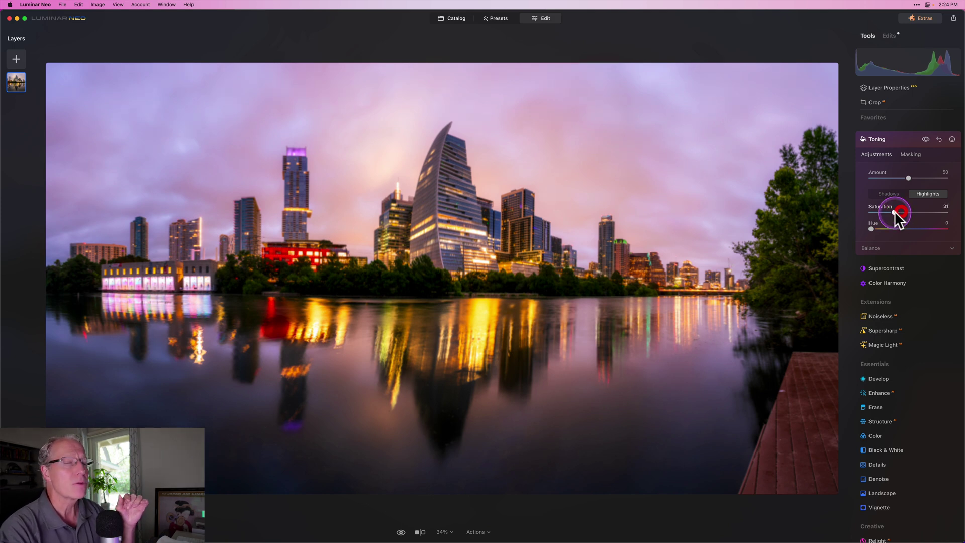
drag(893, 210, 894, 211)
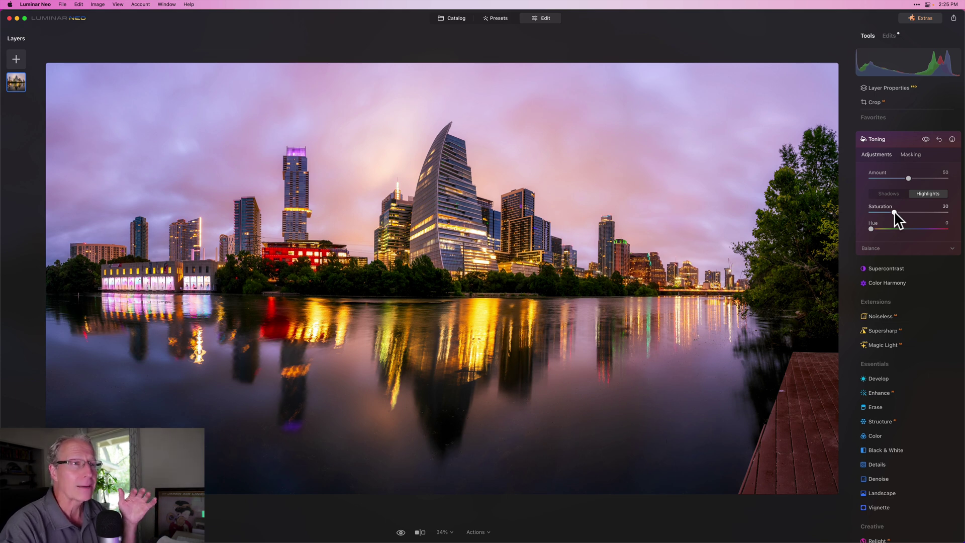
click(874, 228)
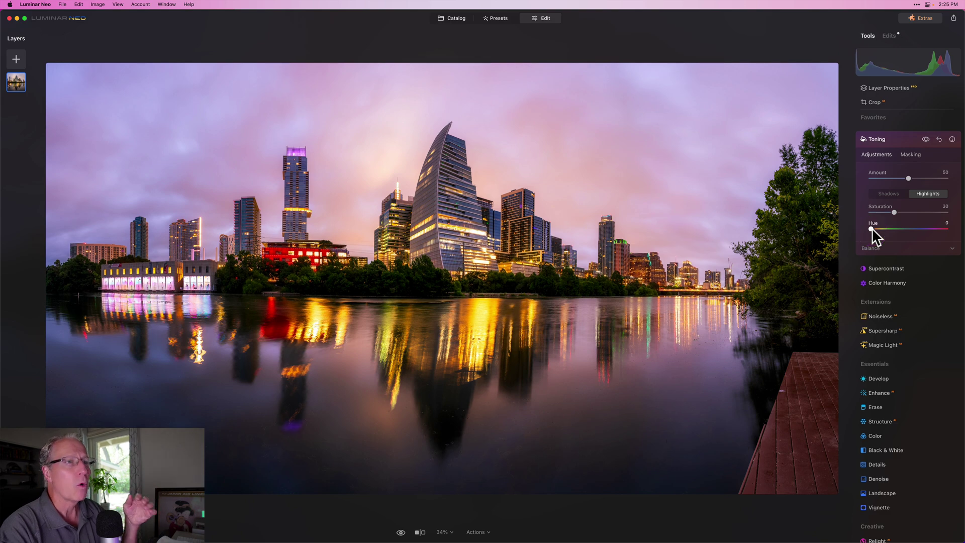
click(888, 194)
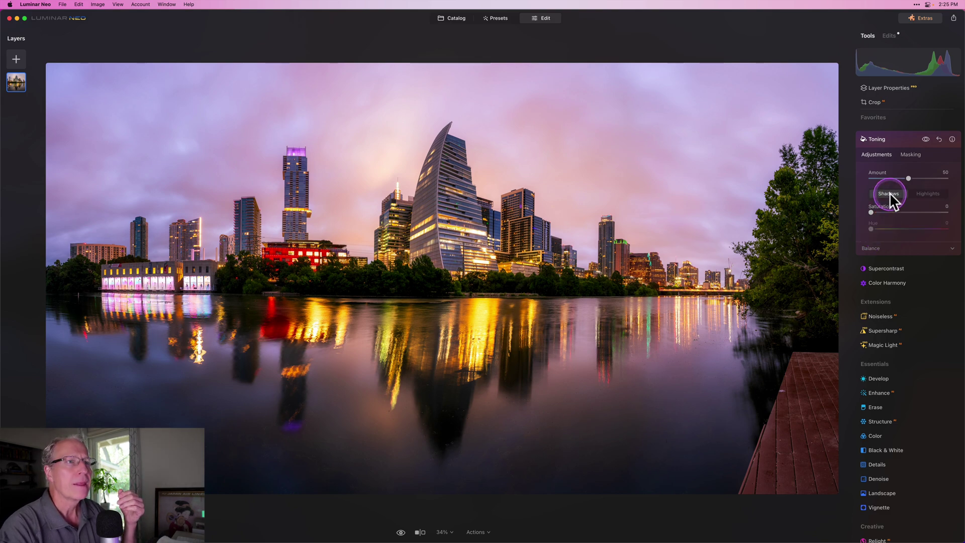
Tone the shadows at Saturation 20 and Hue 232, compare before/after, and collapse Toning
click(870, 212)
drag(870, 211, 921, 226)
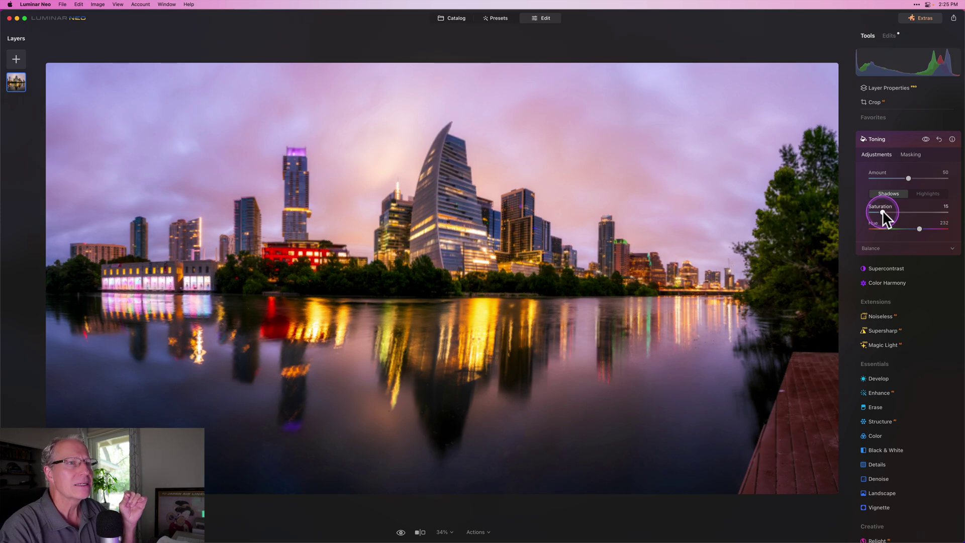
drag(881, 212, 883, 212)
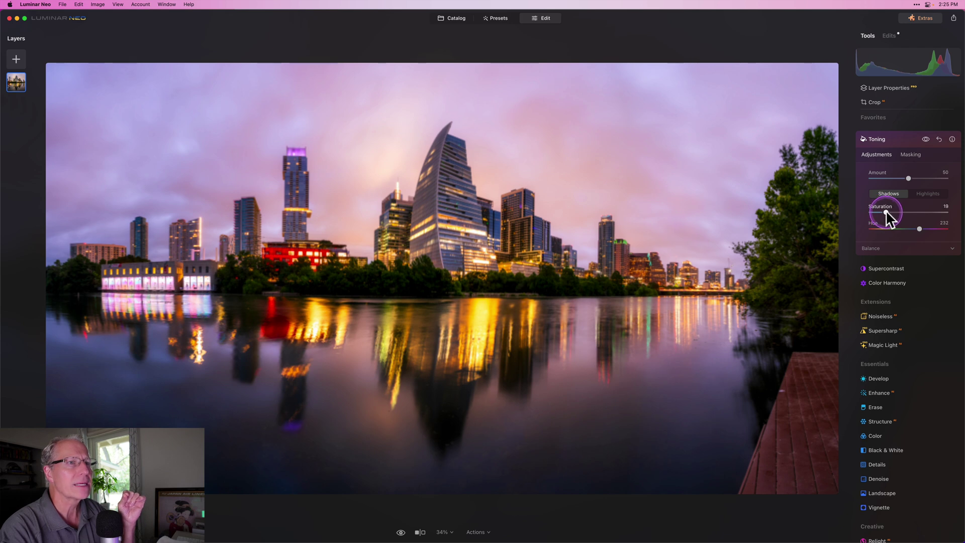
click(925, 139)
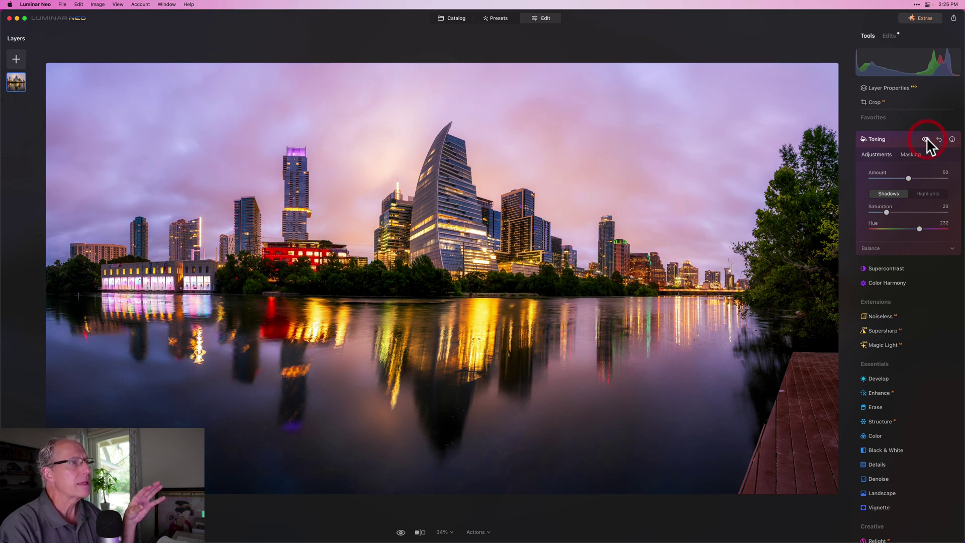
click(926, 139)
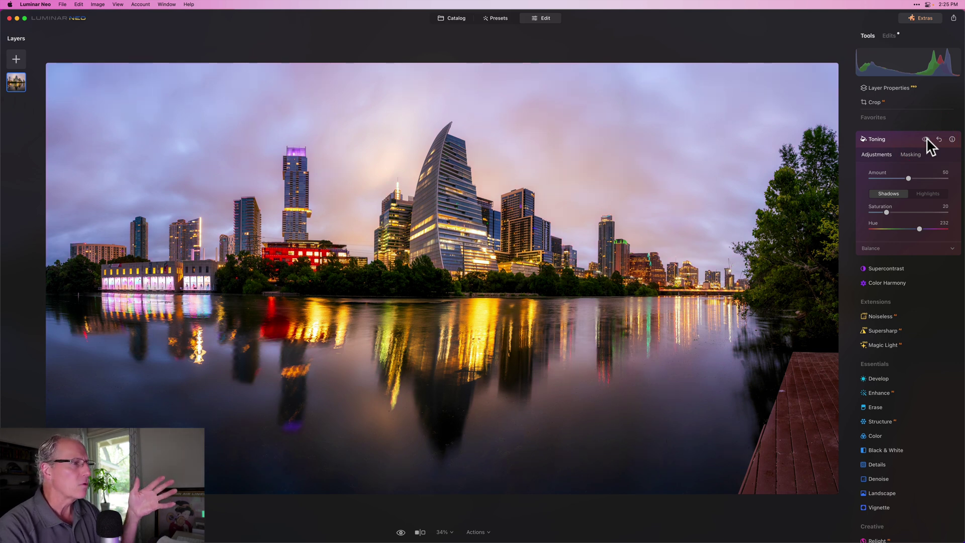
click(925, 139)
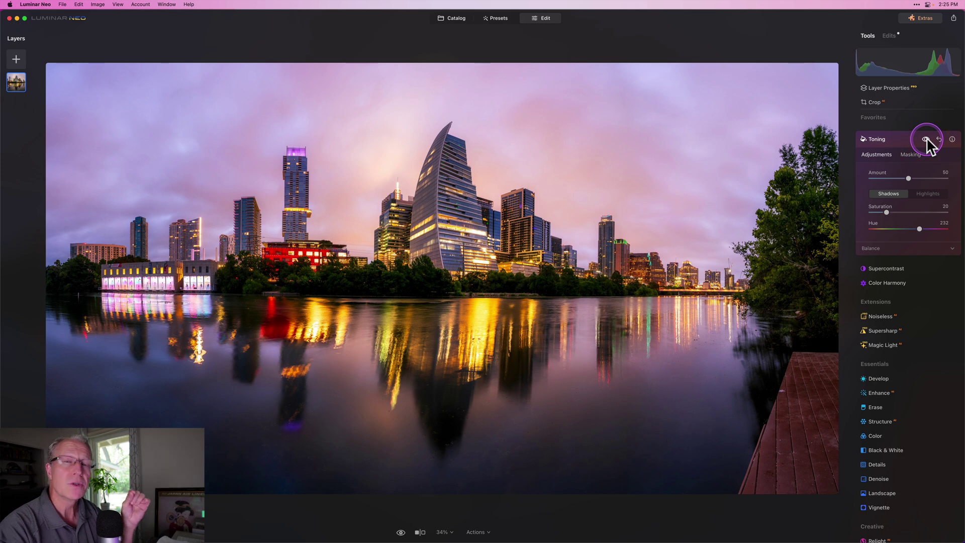
click(890, 138)
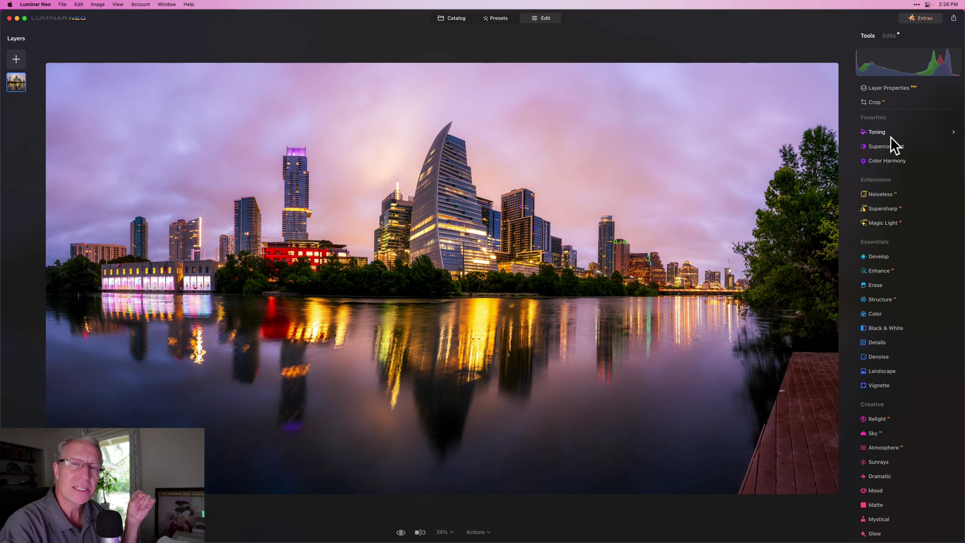
In Color Harmony's highlight Color Balance, set Cyan-Red to 18 and Magenta-Green to -5
click(883, 164)
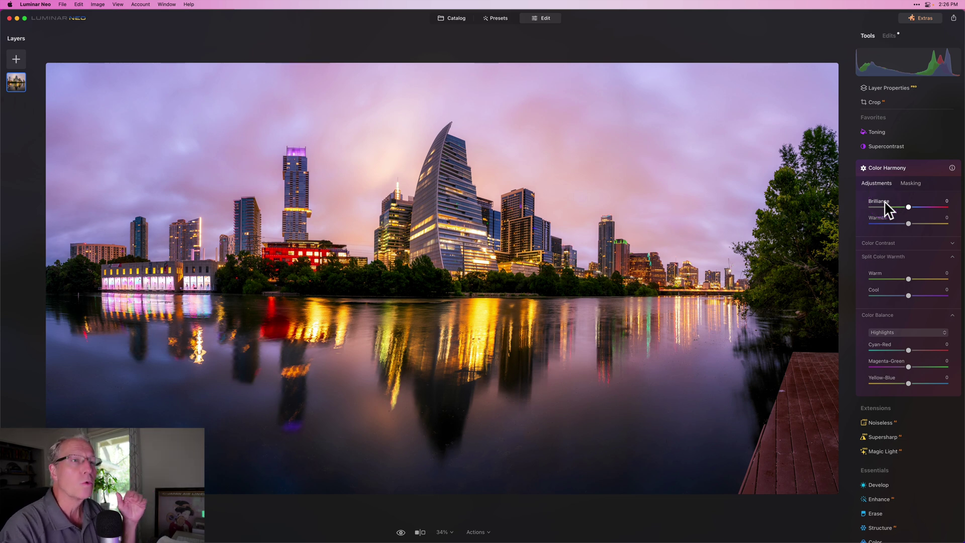
click(897, 215)
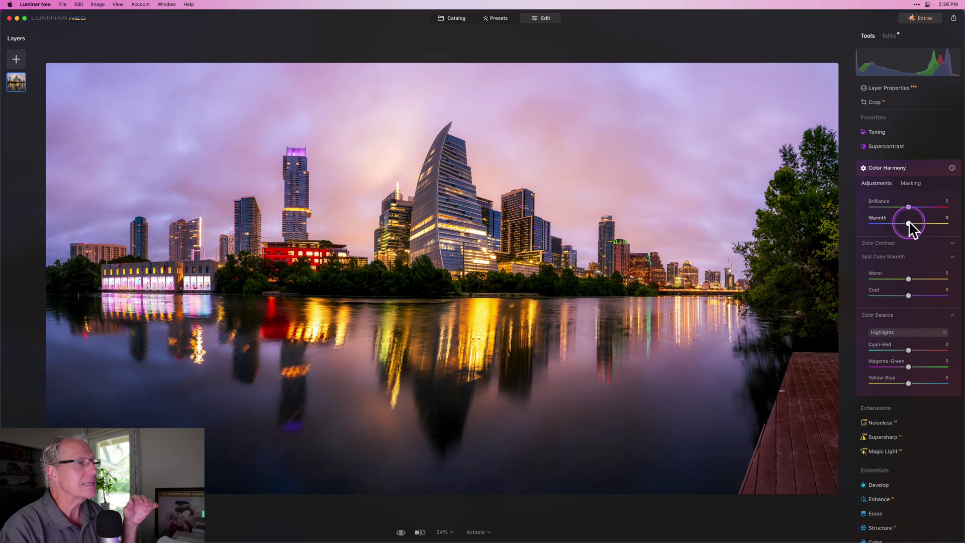
click(907, 263)
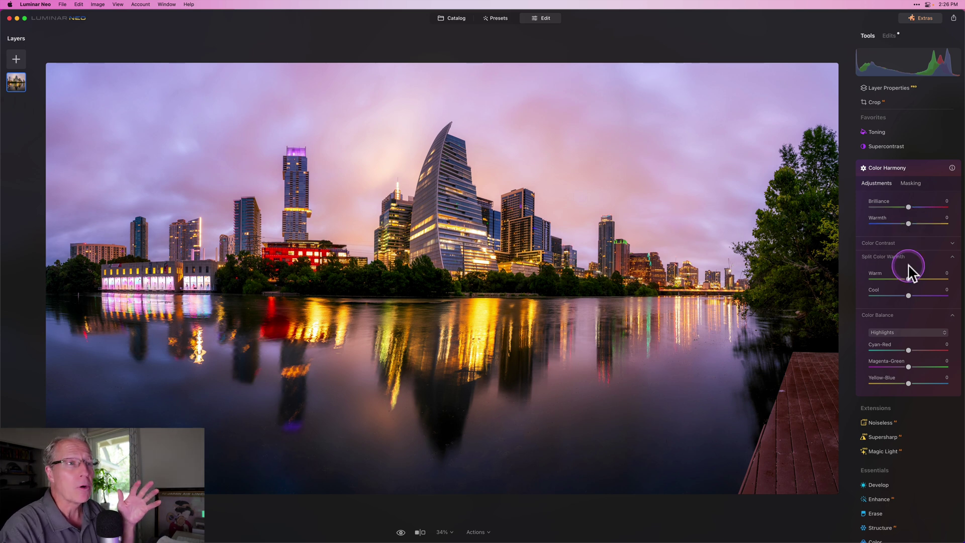
scroll(887, 258, down, 3)
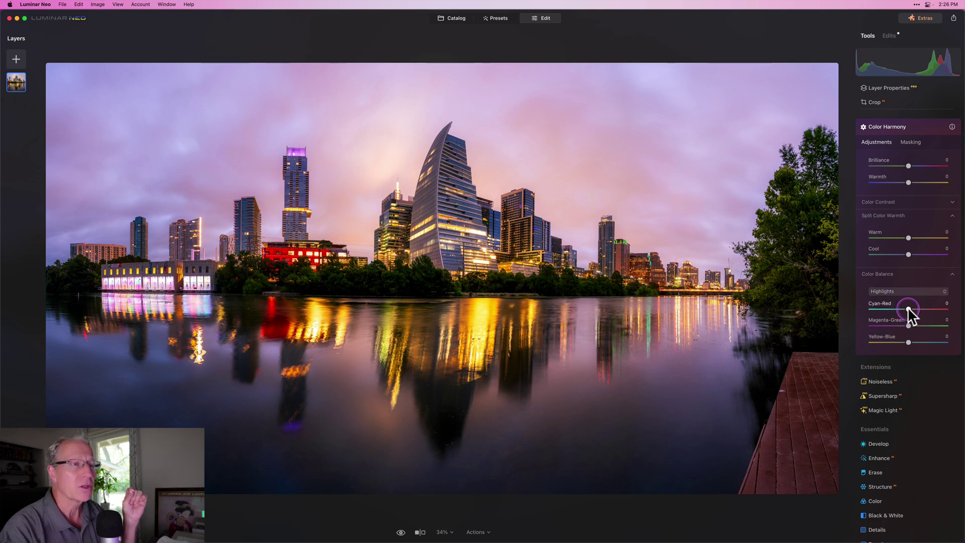
drag(907, 307, 909, 306)
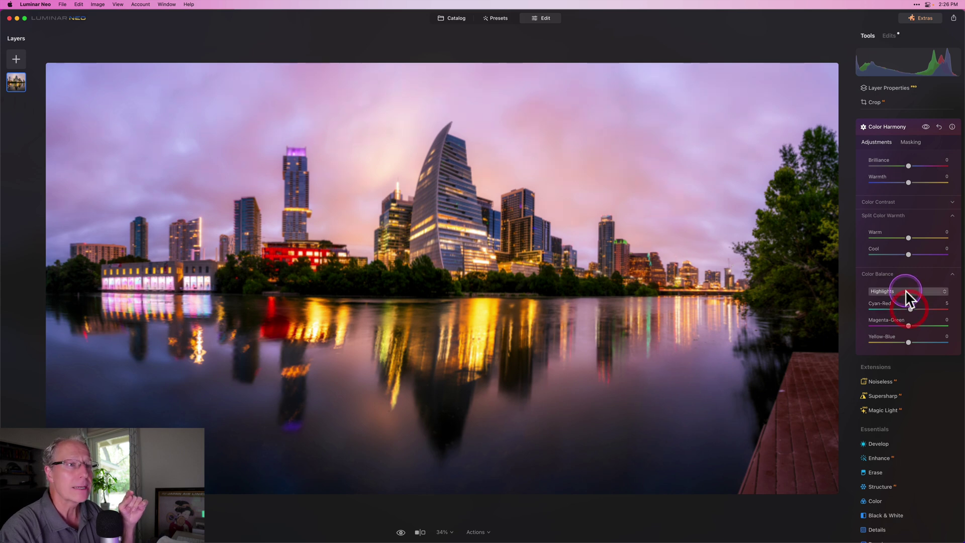
click(906, 293)
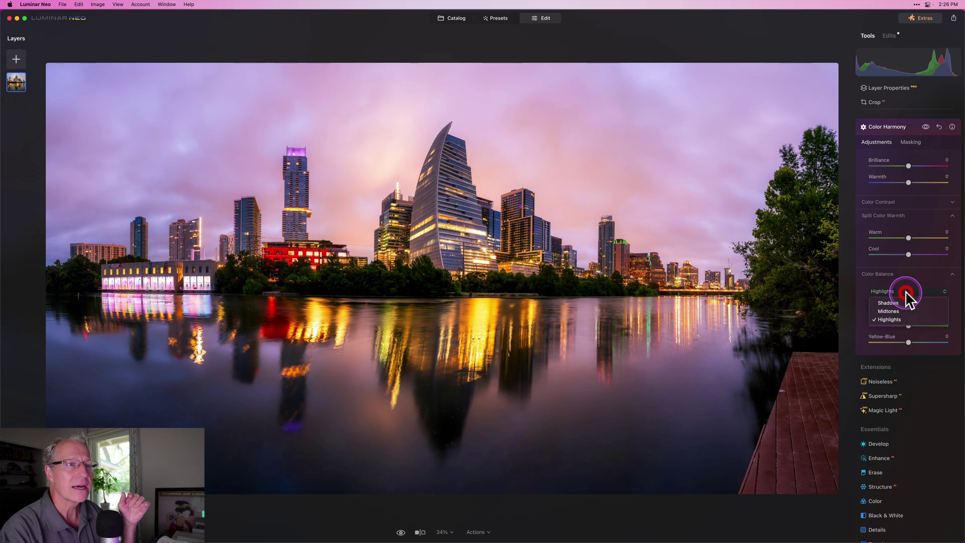
click(888, 320)
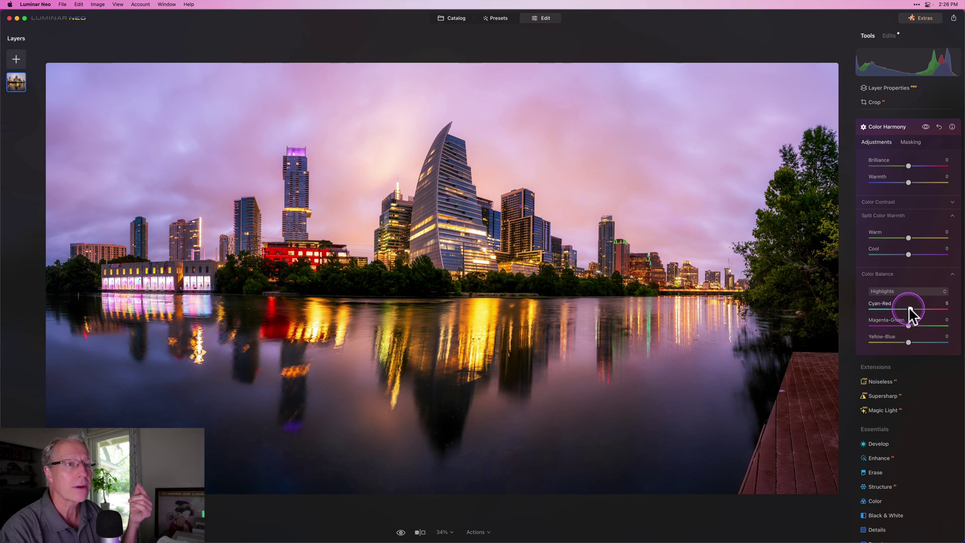
drag(911, 306, 916, 306)
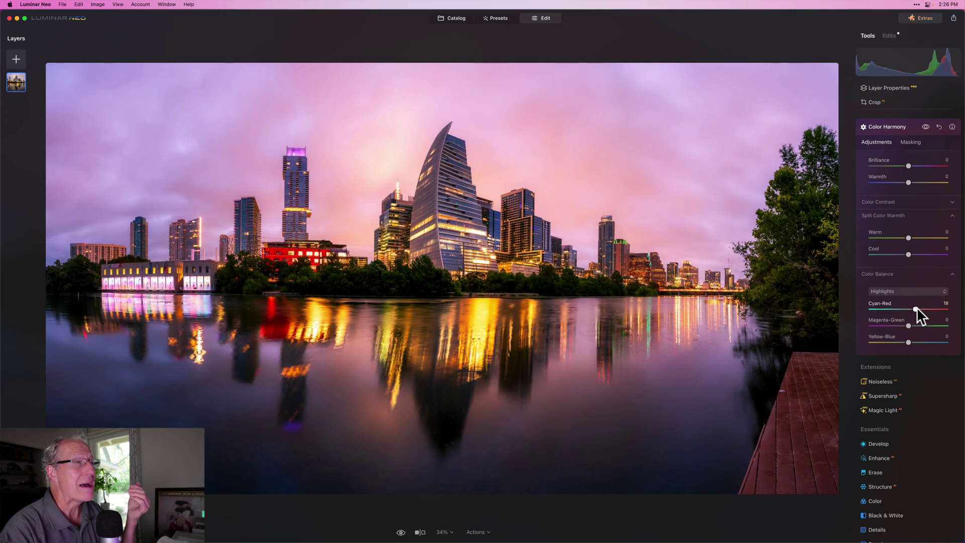
drag(908, 321, 907, 325)
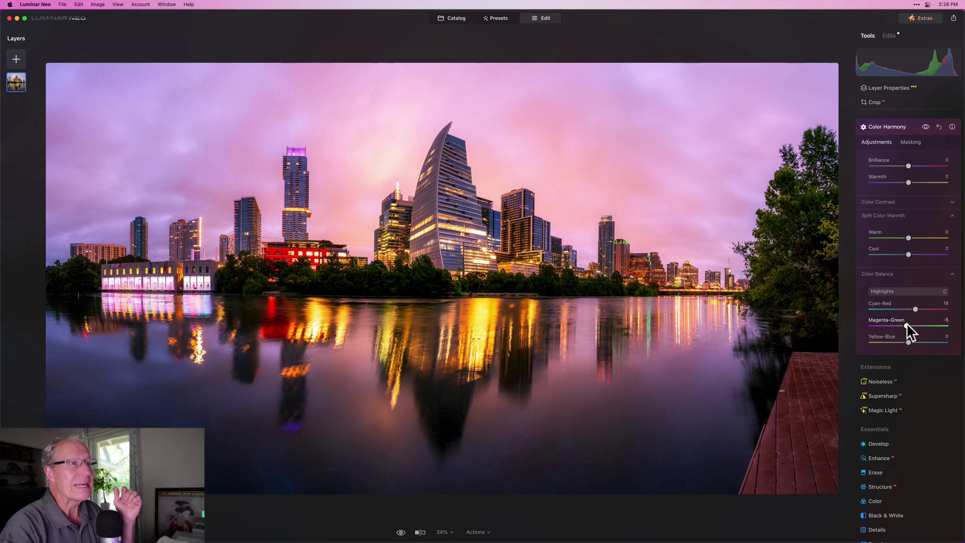
click(921, 232)
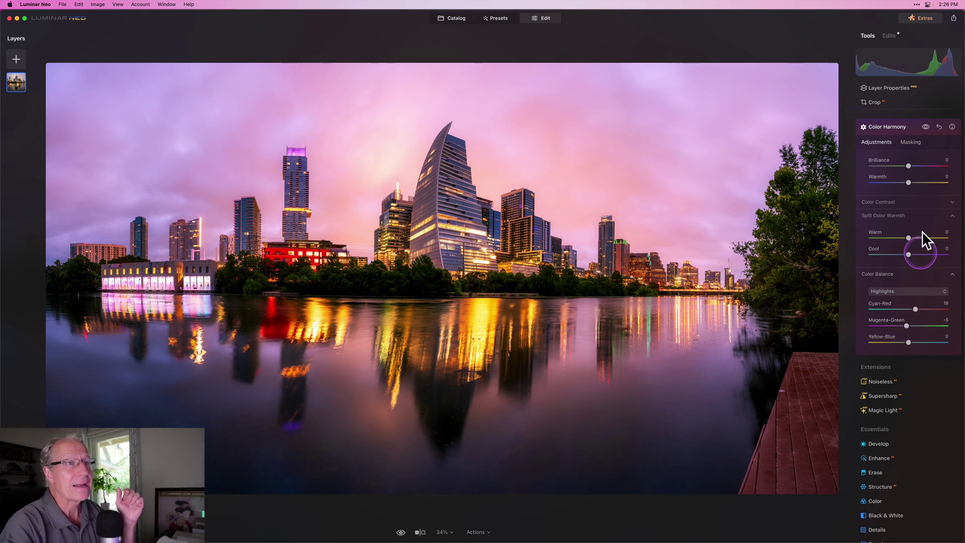
Ease the highlight Cyan-Red to 17, comparing Color Harmony on and off before collapsing it
click(925, 126)
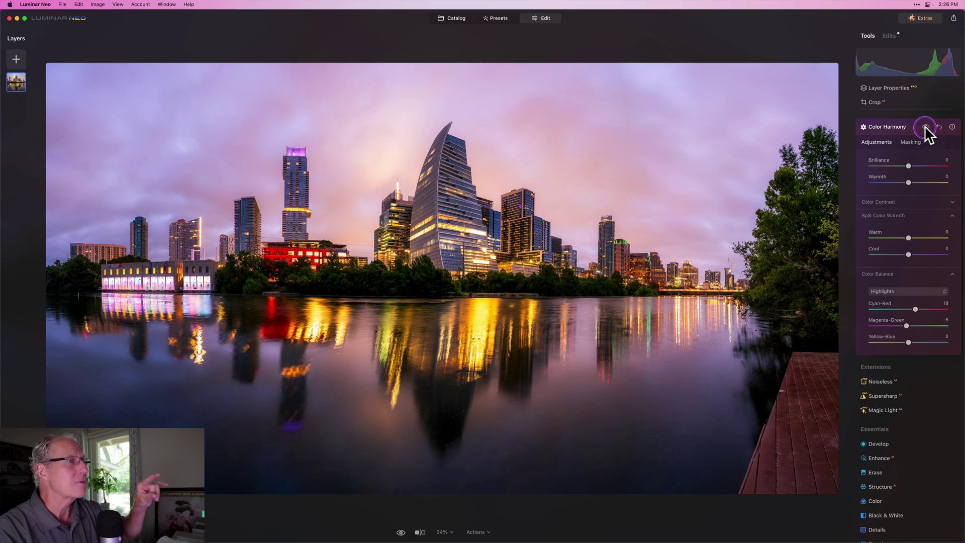
click(925, 127)
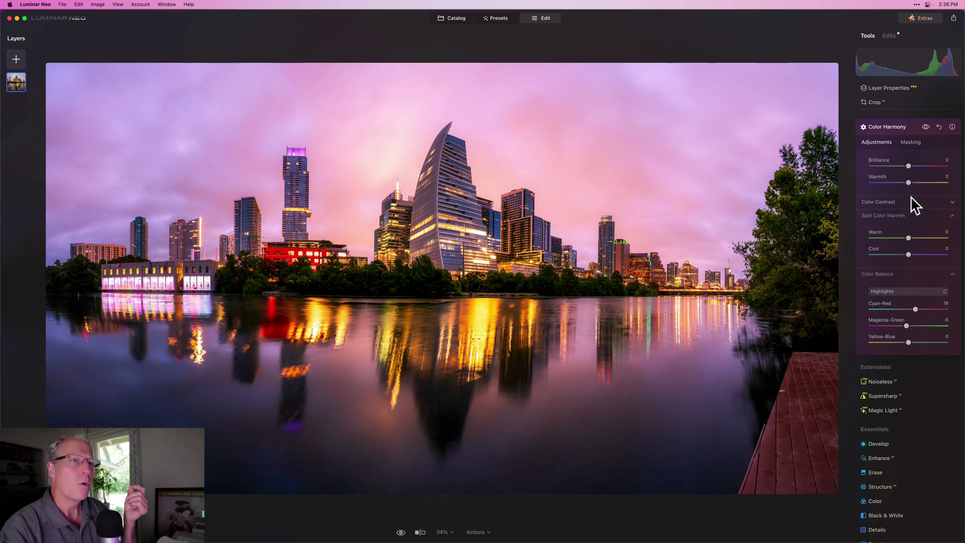
click(915, 309)
drag(915, 306, 915, 305)
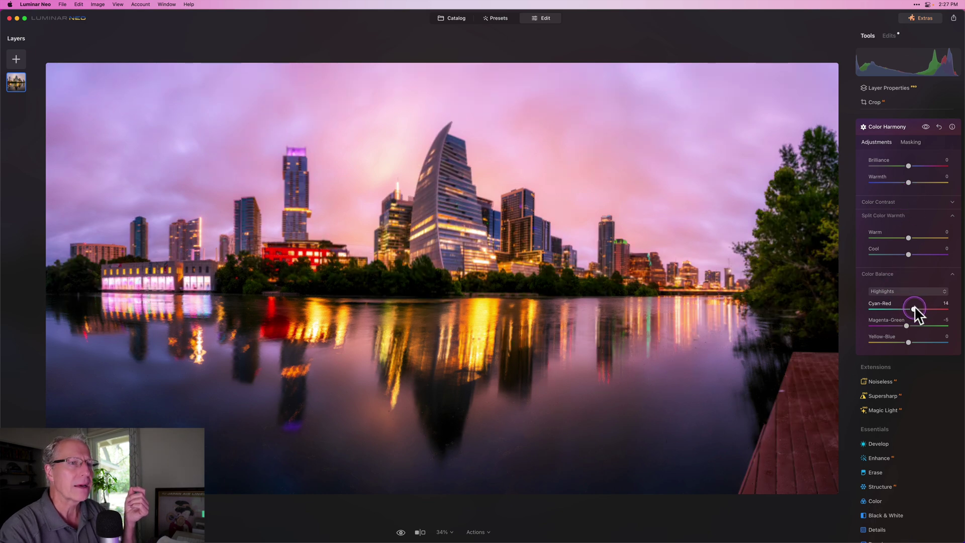
click(914, 308)
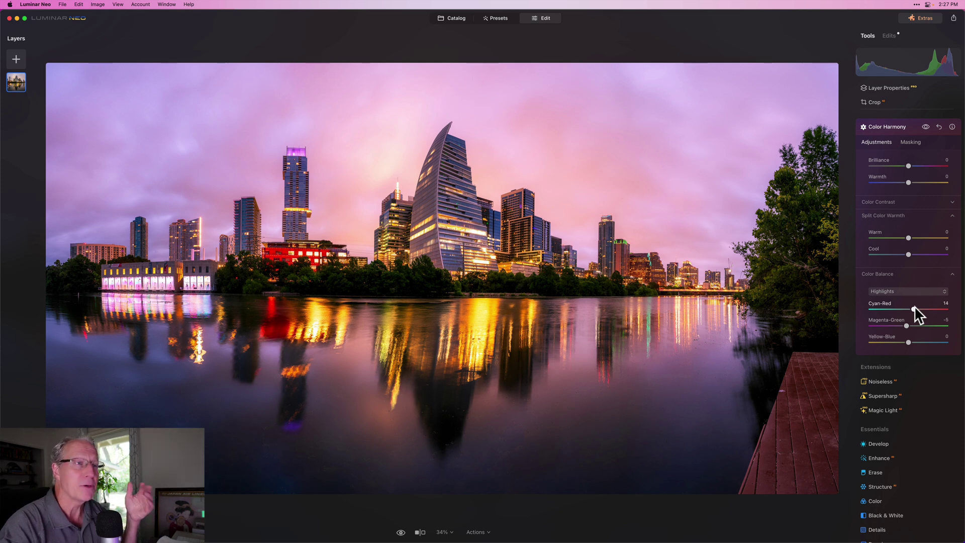
click(918, 131)
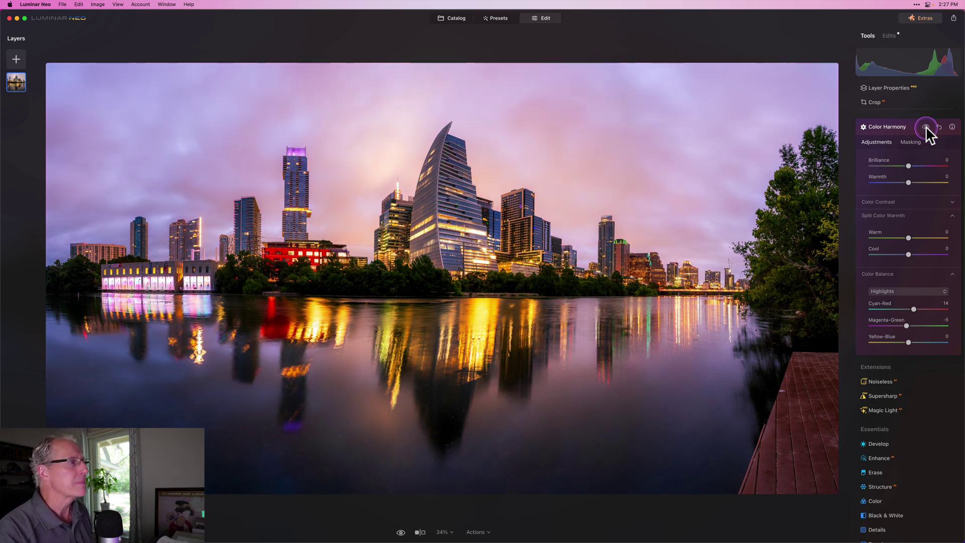
click(925, 127)
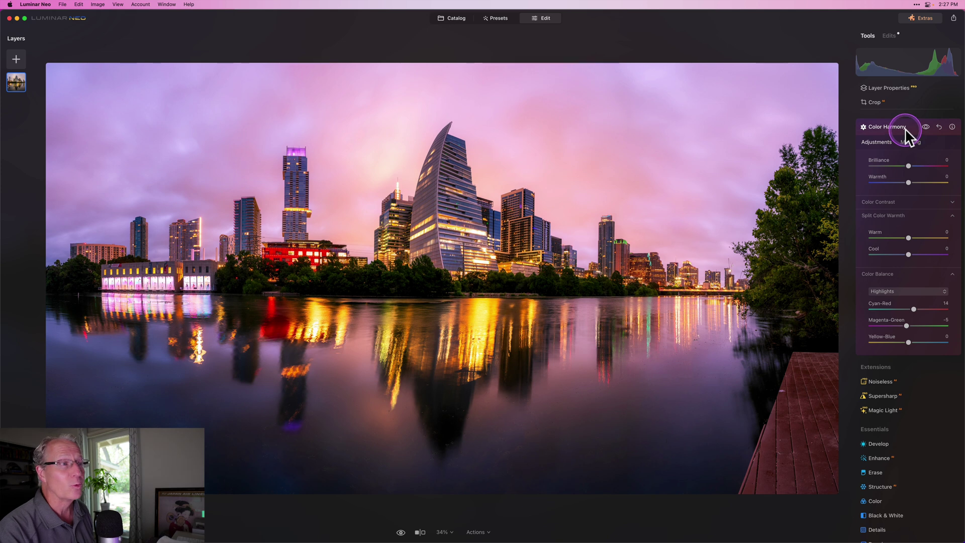
click(905, 128)
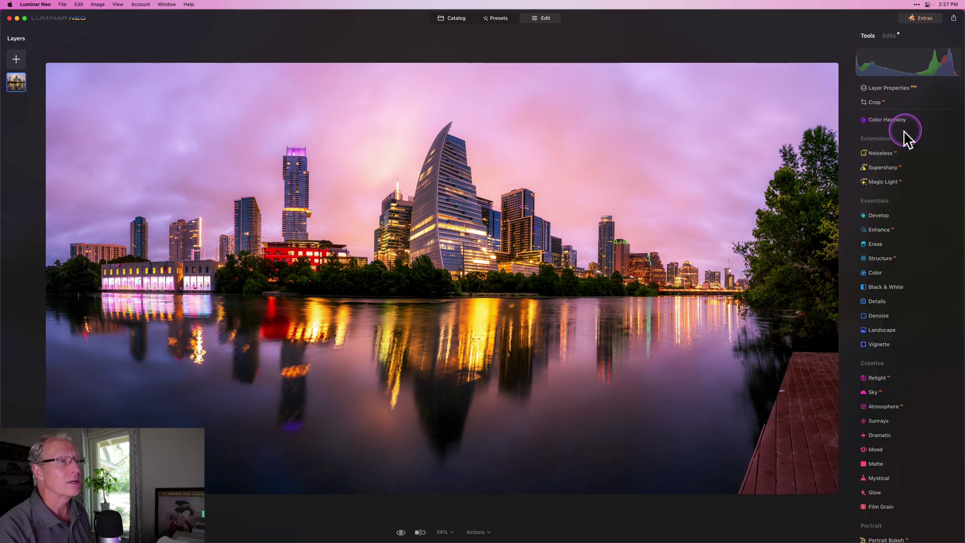
Expand the Develop tool from the Essentials section of the Tools list
click(824, 291)
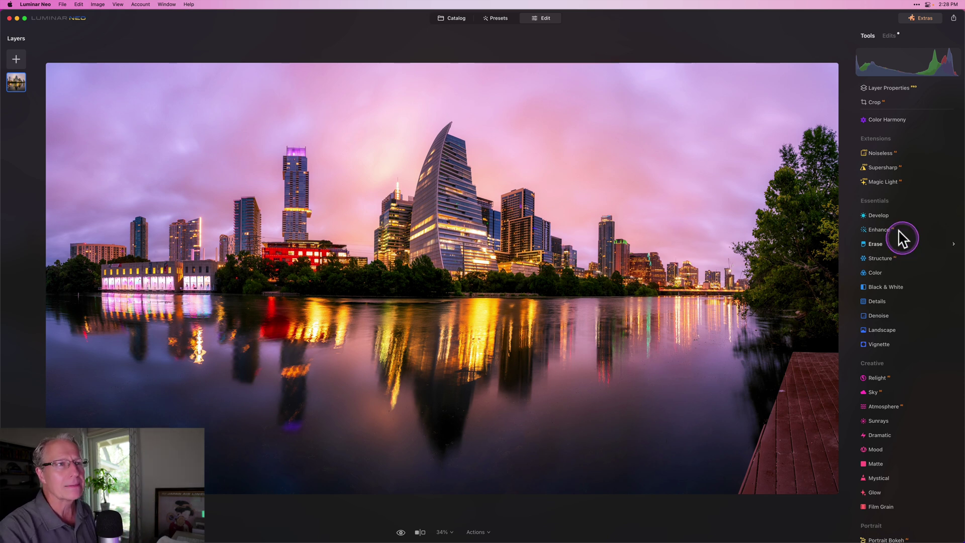
click(883, 215)
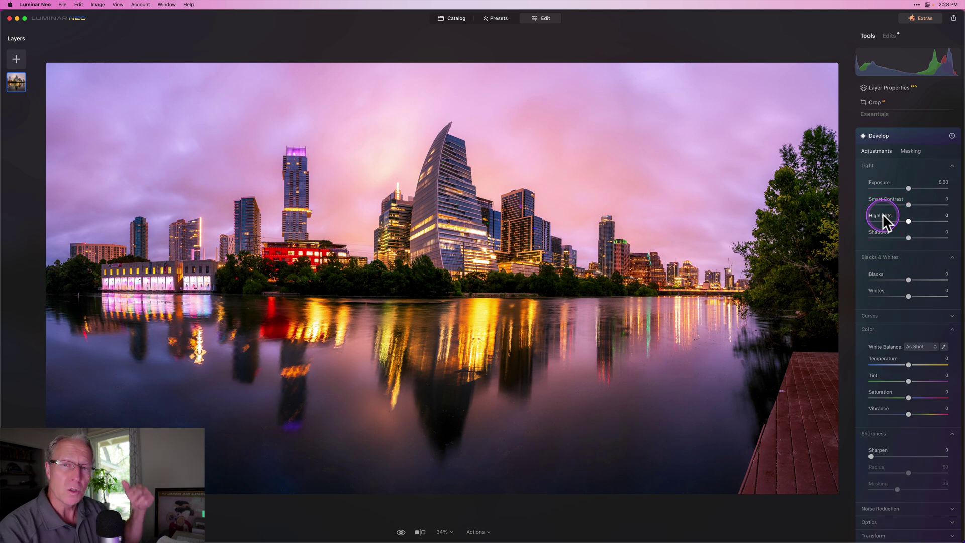
Add an inverted Radial Gradient mask to Develop, fitted around the pink building and its reflection
click(911, 152)
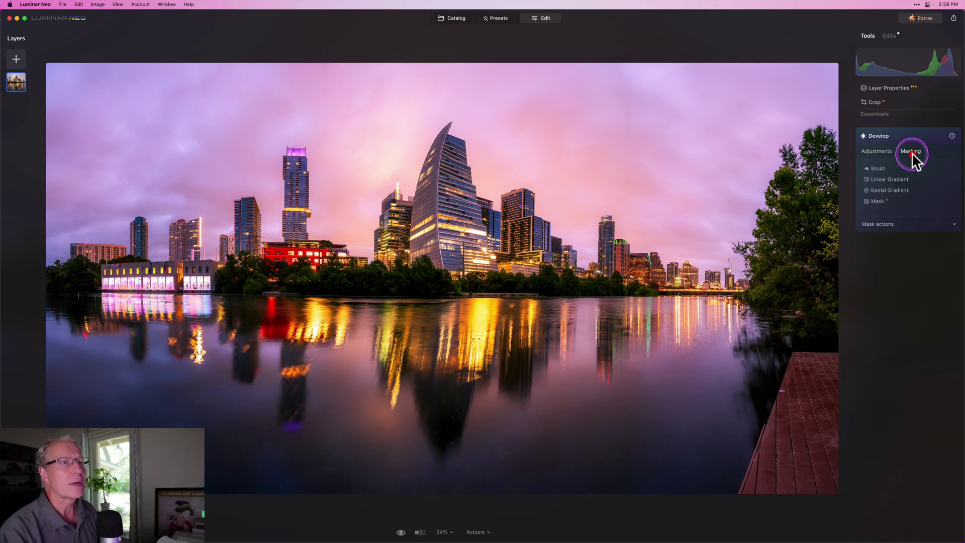
click(882, 189)
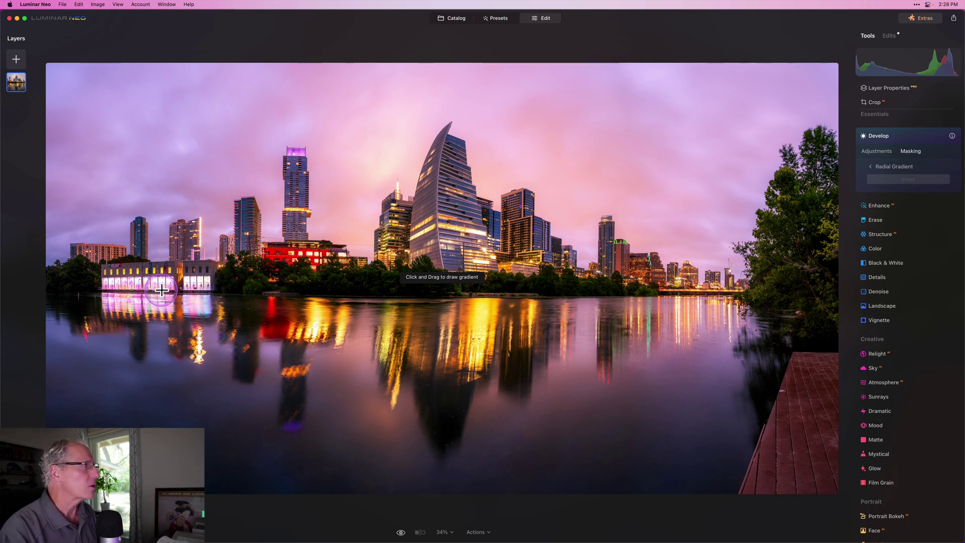
drag(160, 291, 184, 295)
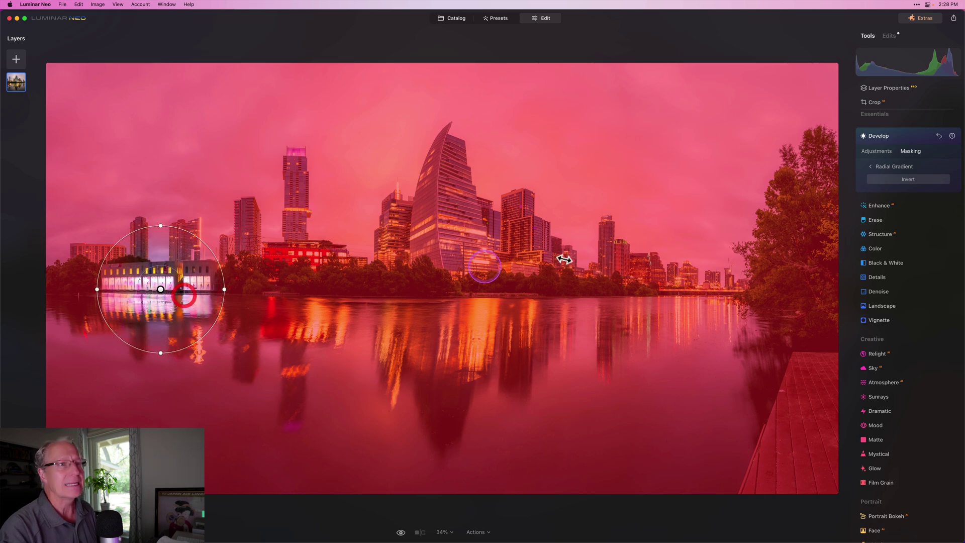
click(898, 182)
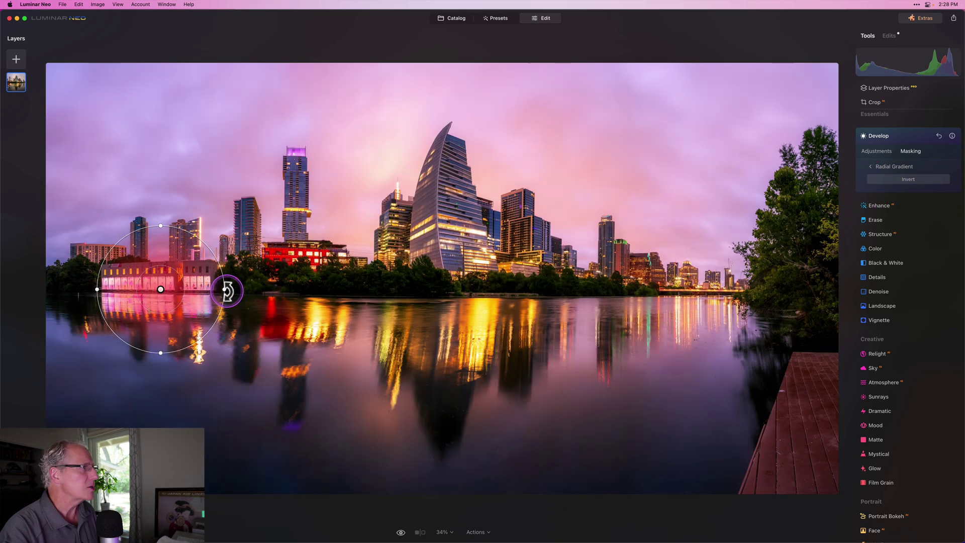
drag(224, 290, 160, 295)
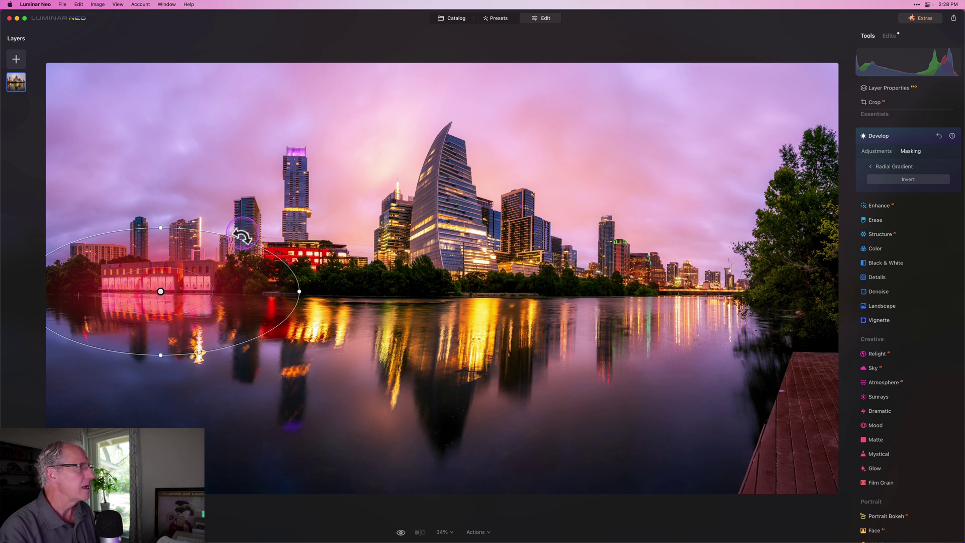
drag(239, 240, 209, 260)
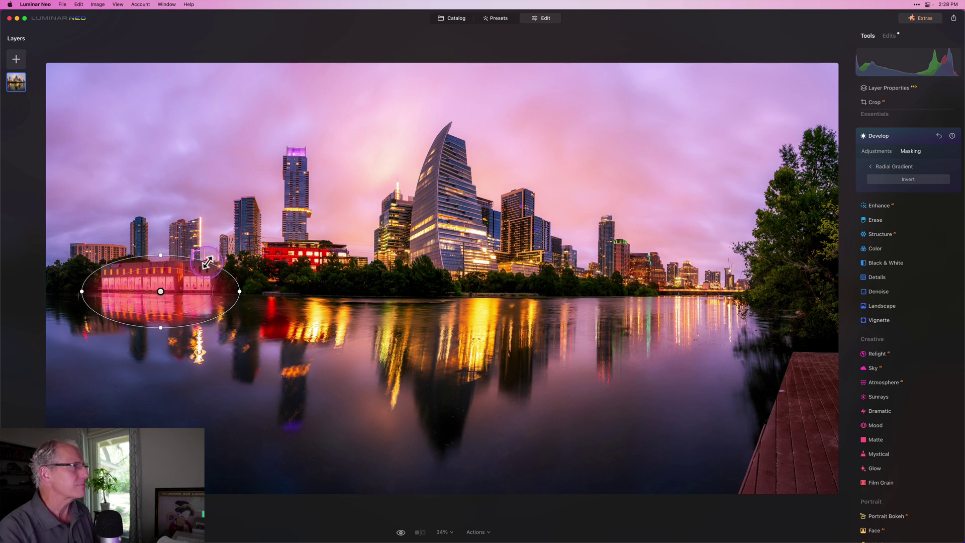
Lower the masked building's Exposure to -0.98 and Highlights to -16
click(882, 150)
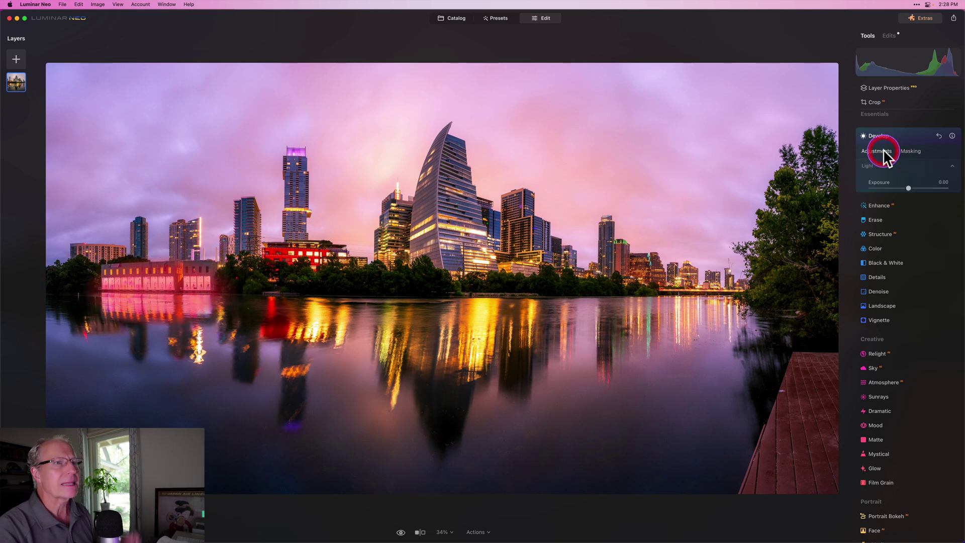
click(907, 187)
drag(907, 188, 902, 188)
click(908, 221)
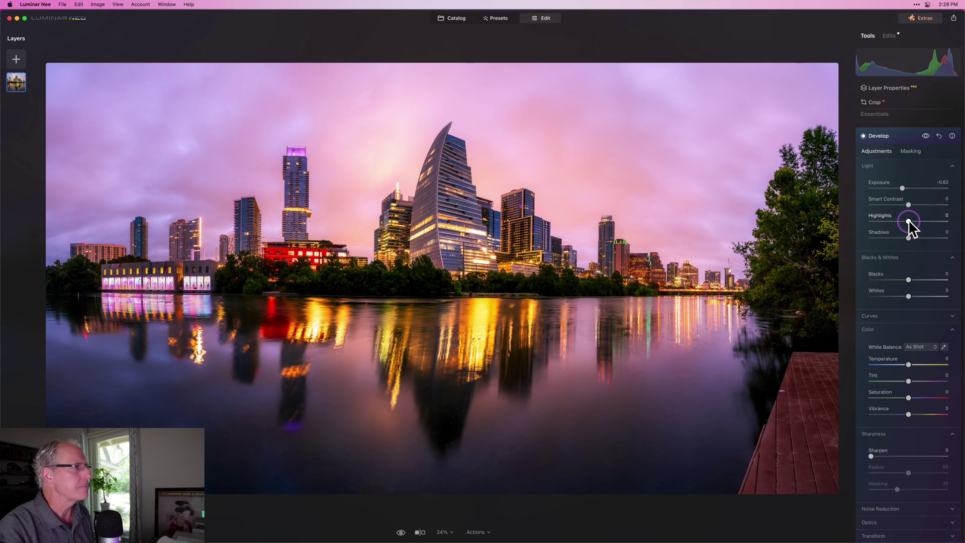
drag(908, 221, 902, 222)
click(901, 188)
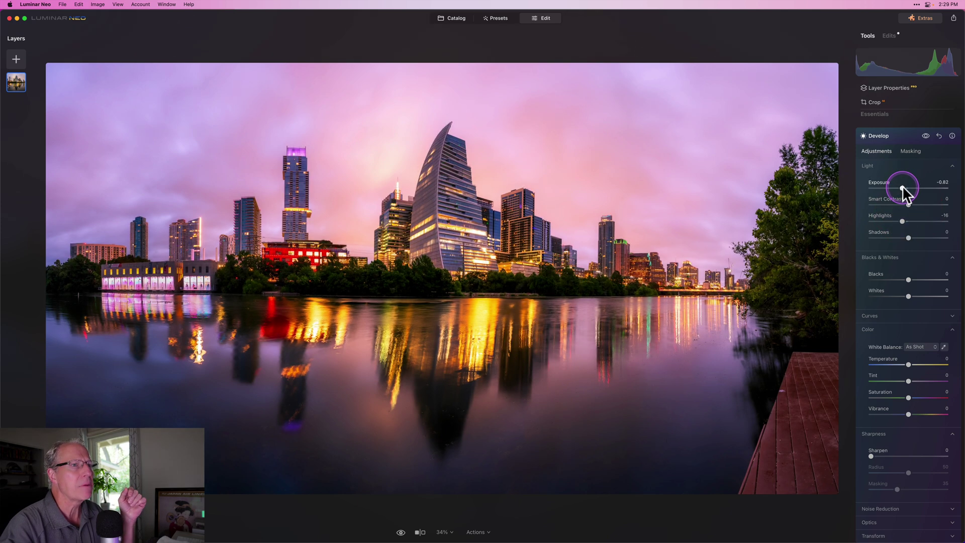
drag(902, 187, 900, 186)
click(927, 134)
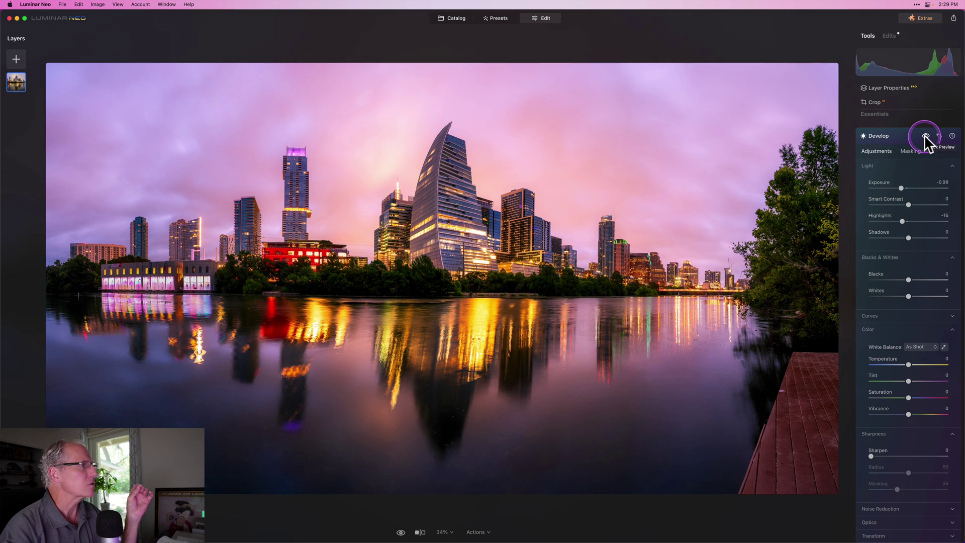
Compare the masked edit on and off and drop Whites to -5
click(924, 137)
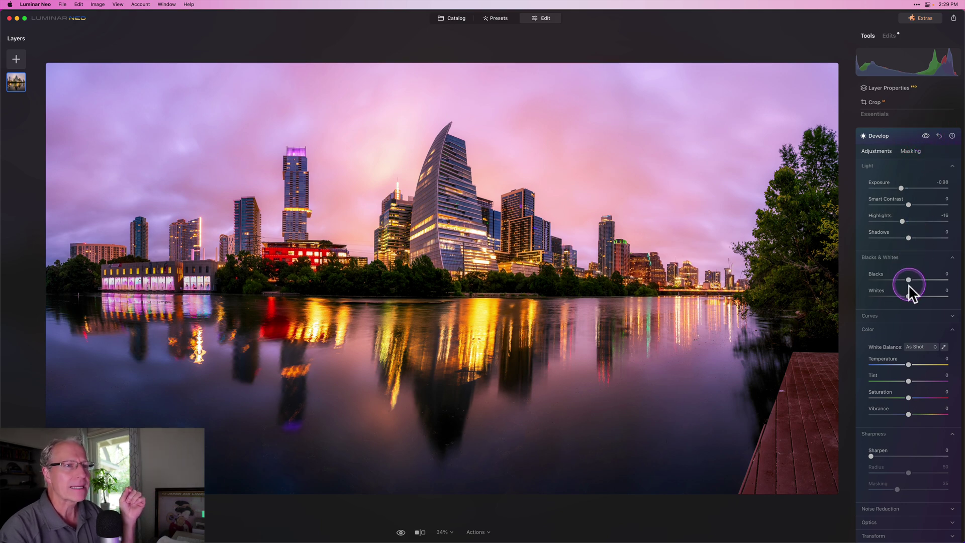
drag(908, 284, 906, 296)
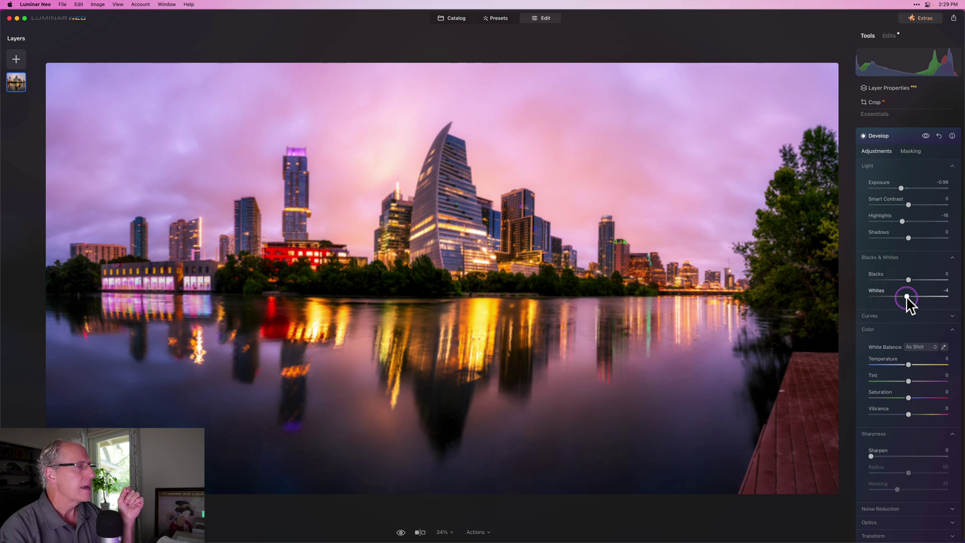
click(909, 206)
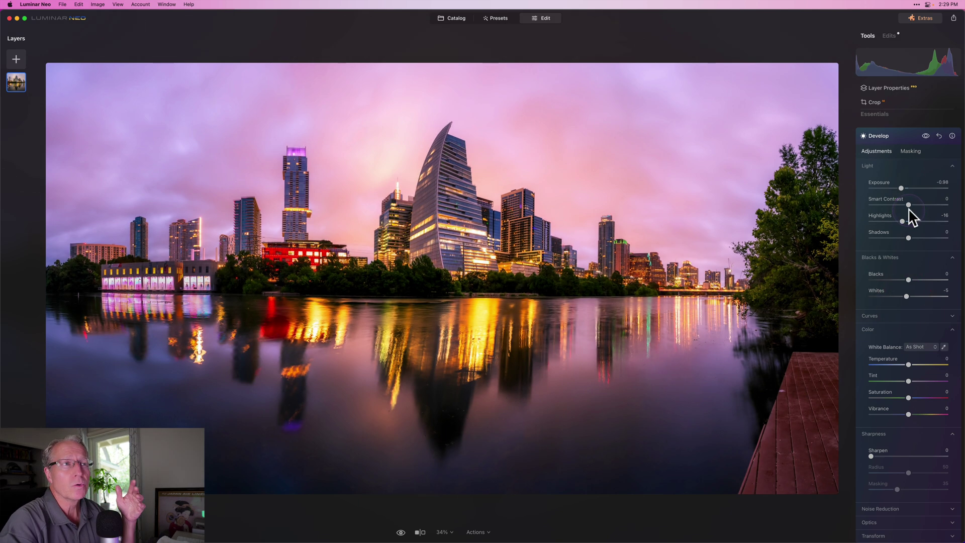
click(899, 232)
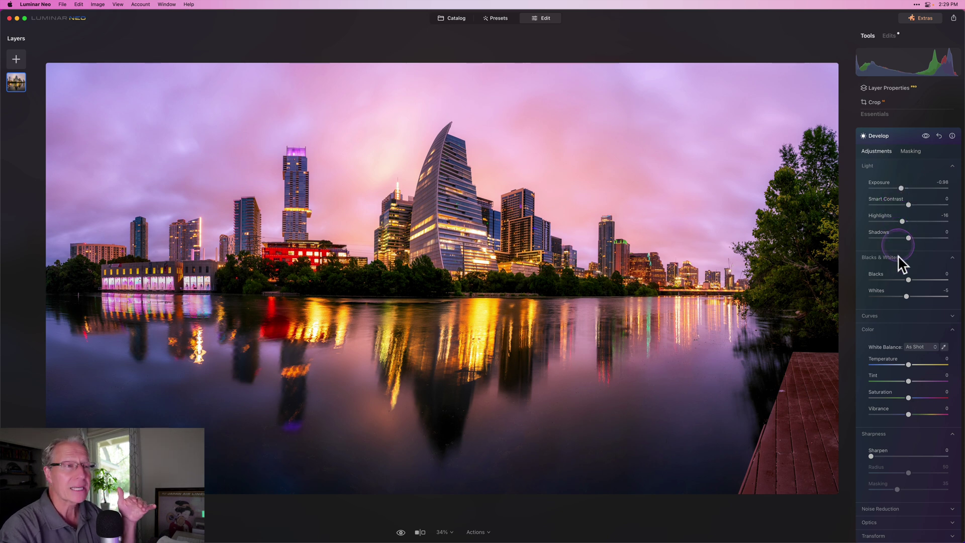
click(902, 376)
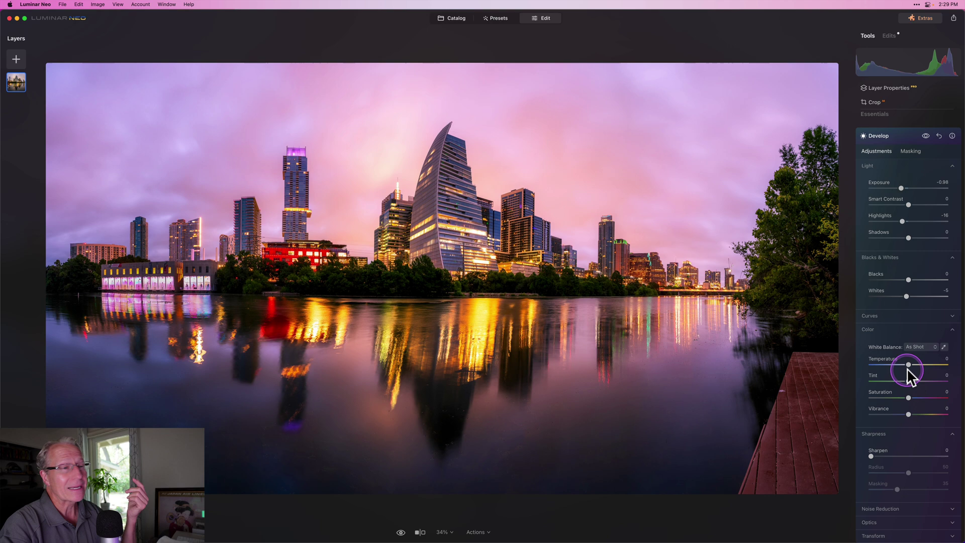
Warm the masked pink building with Temperature 3, switching White Balance to Custom
click(909, 364)
drag(908, 364, 905, 361)
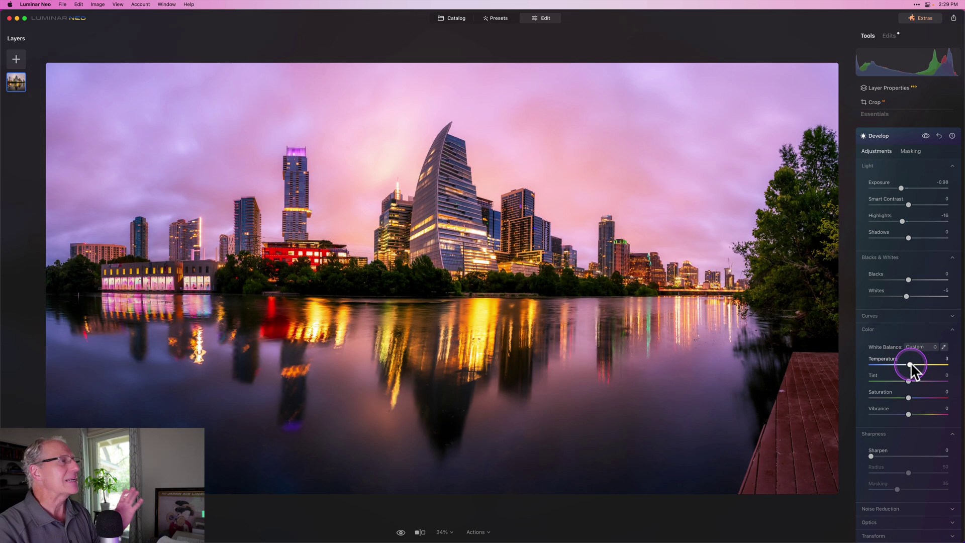
drag(911, 366, 910, 366)
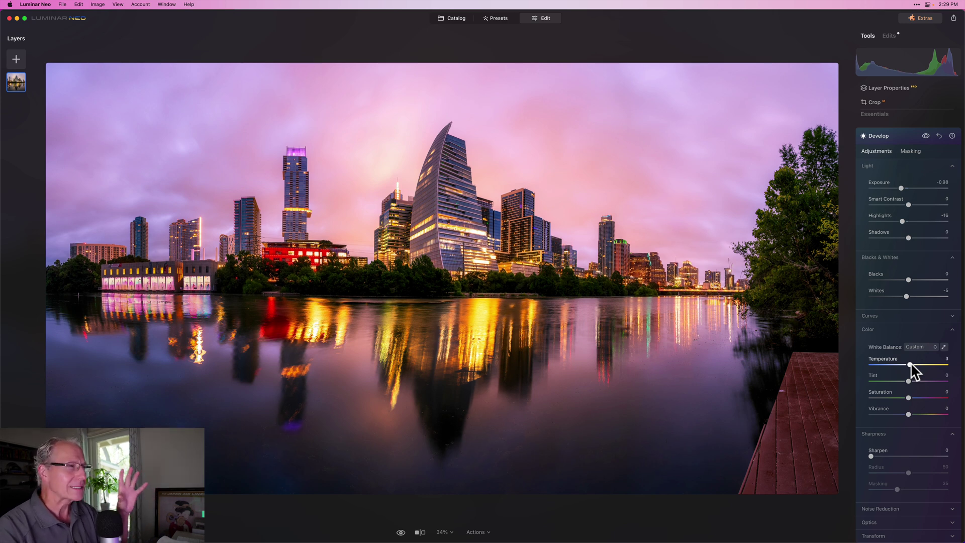
Toggle the masked Develop edit on and off to compare, then fold Develop away
click(925, 136)
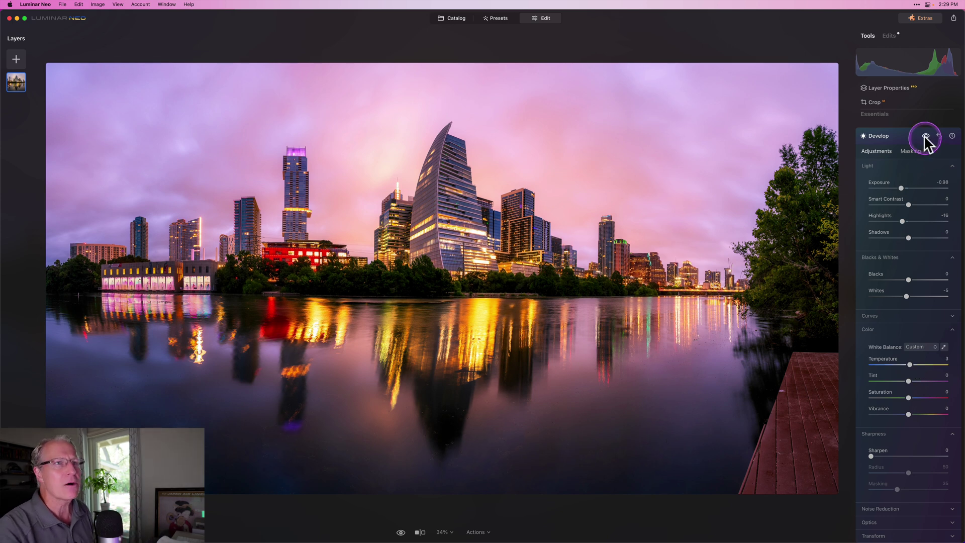
click(925, 136)
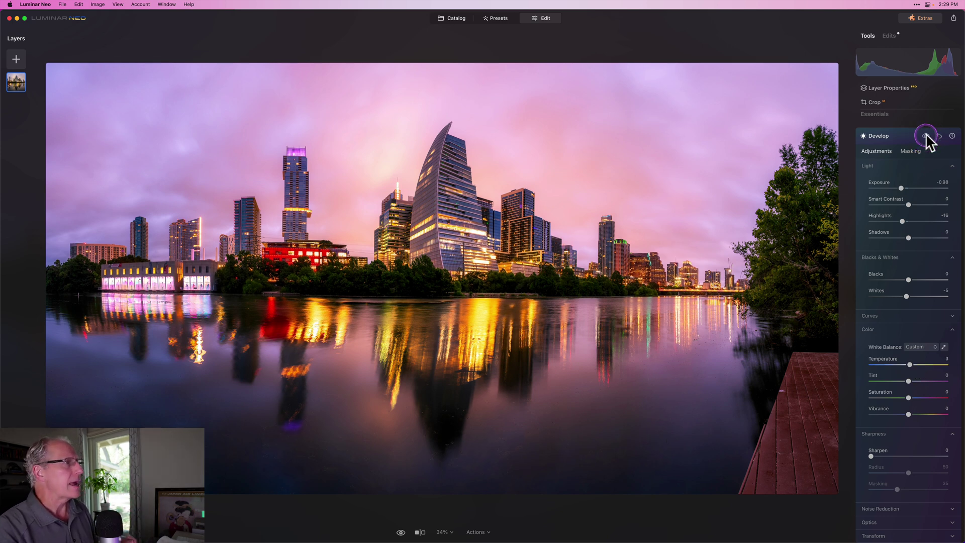
click(925, 135)
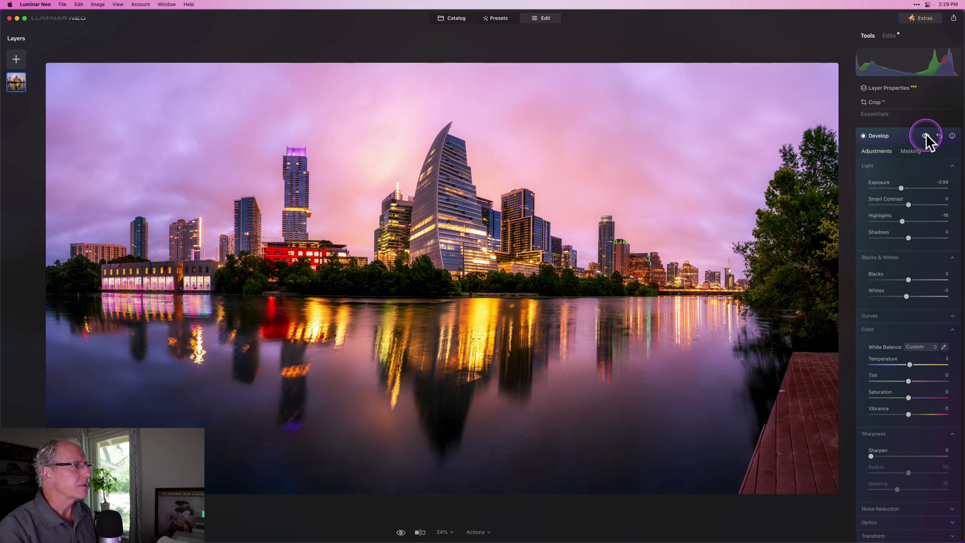
click(895, 136)
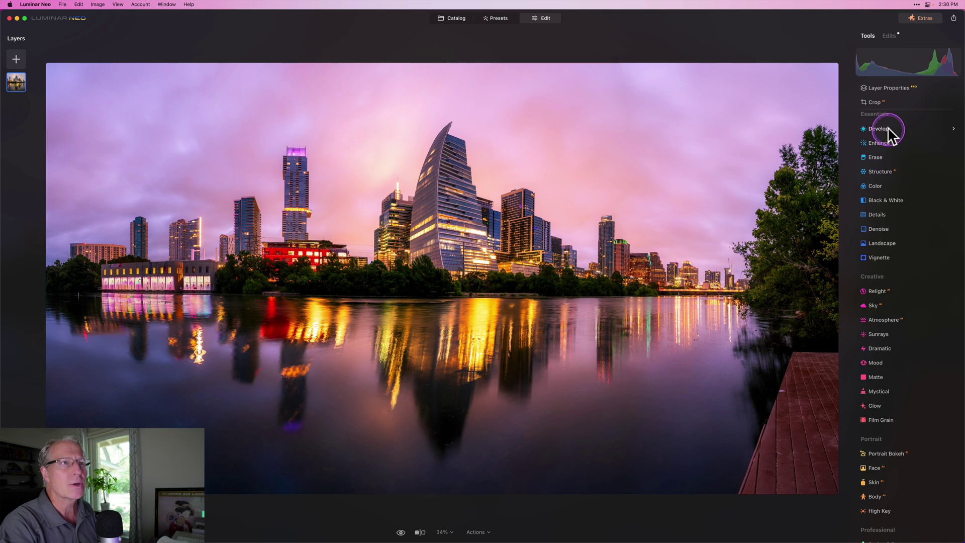
Add a Develop edit with a Linear Gradient mask drawn across the sky
click(887, 126)
click(921, 150)
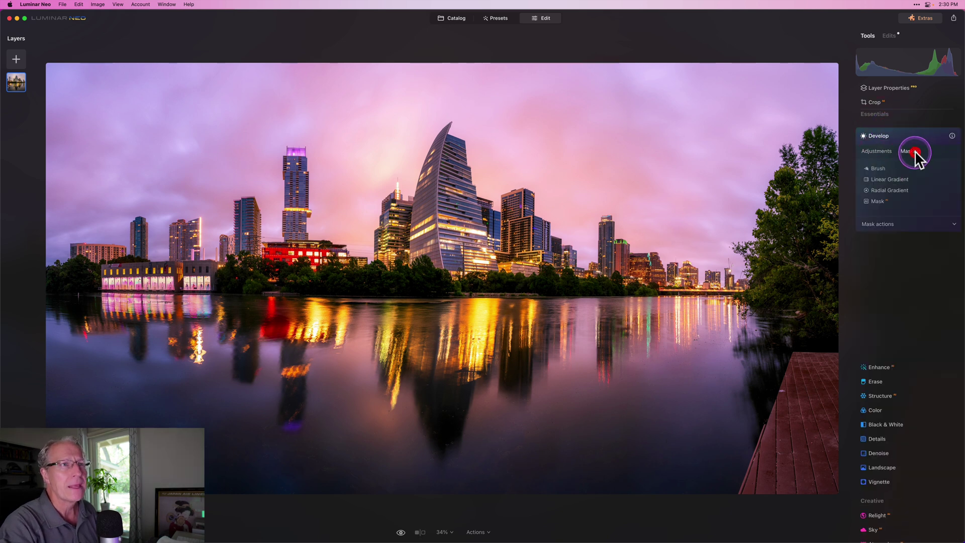
click(890, 180)
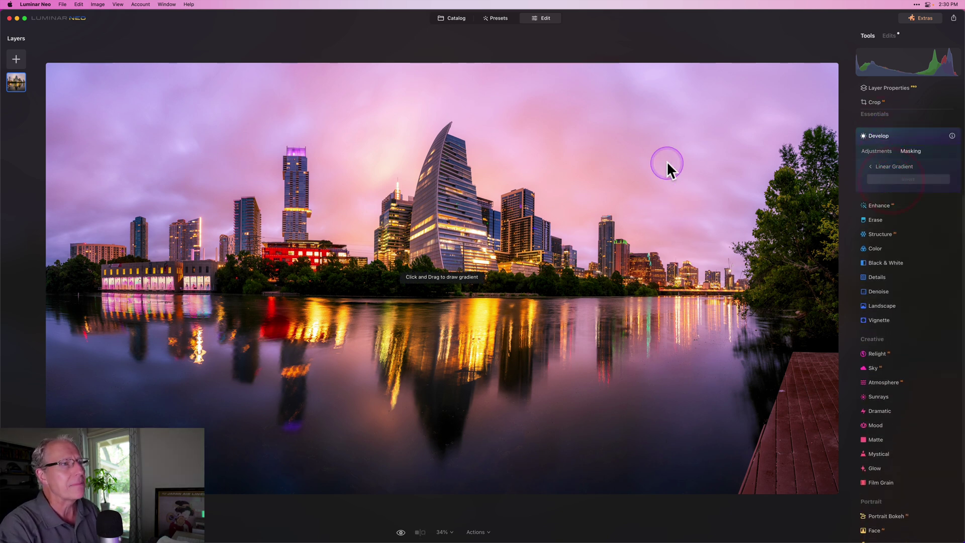
mouse_move(668, 164)
mouse_down()
mouse_move(605, 228)
mouse_move(578, 297)
mouse_up()
drag(621, 233, 652, 193)
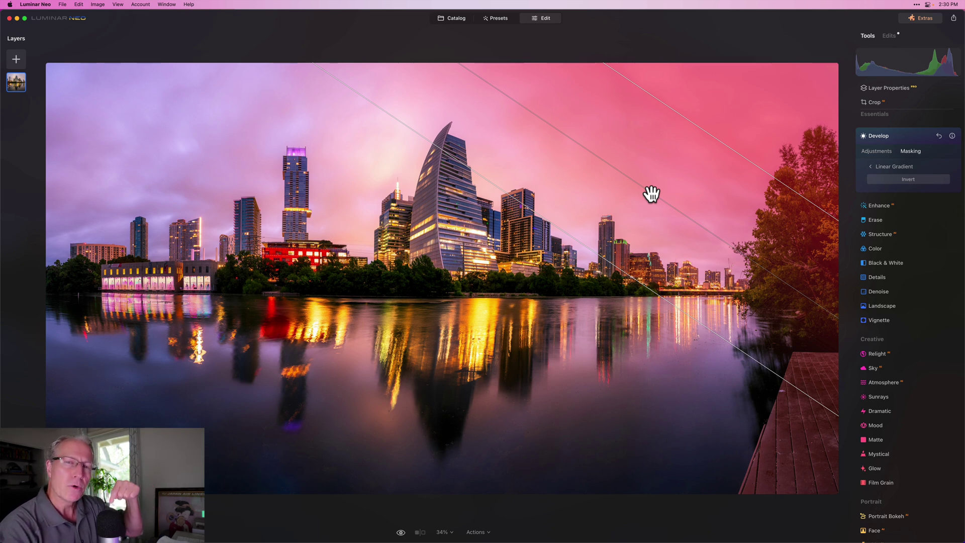
Position and rotate the gradient over the upper-right sky and set Exposure to -0.89
click(573, 246)
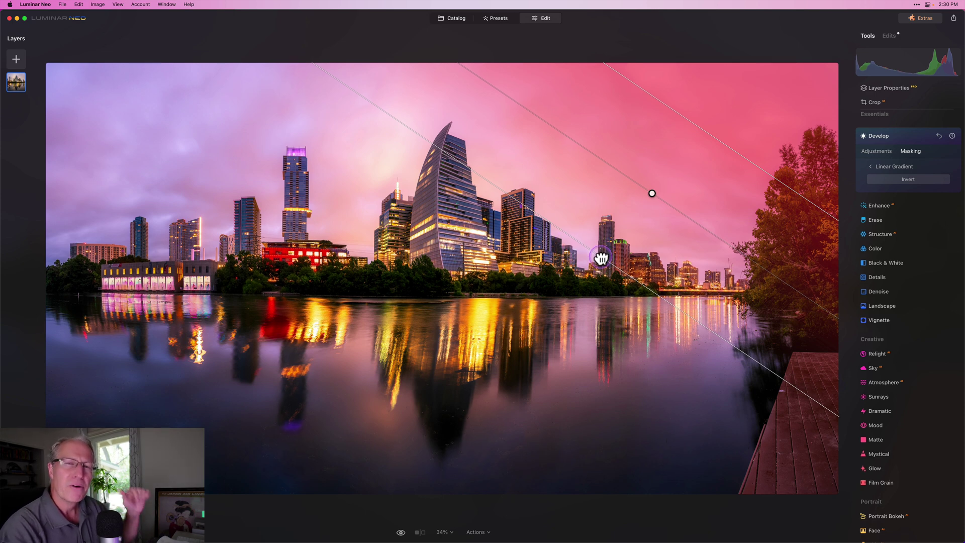
drag(601, 259, 601, 258)
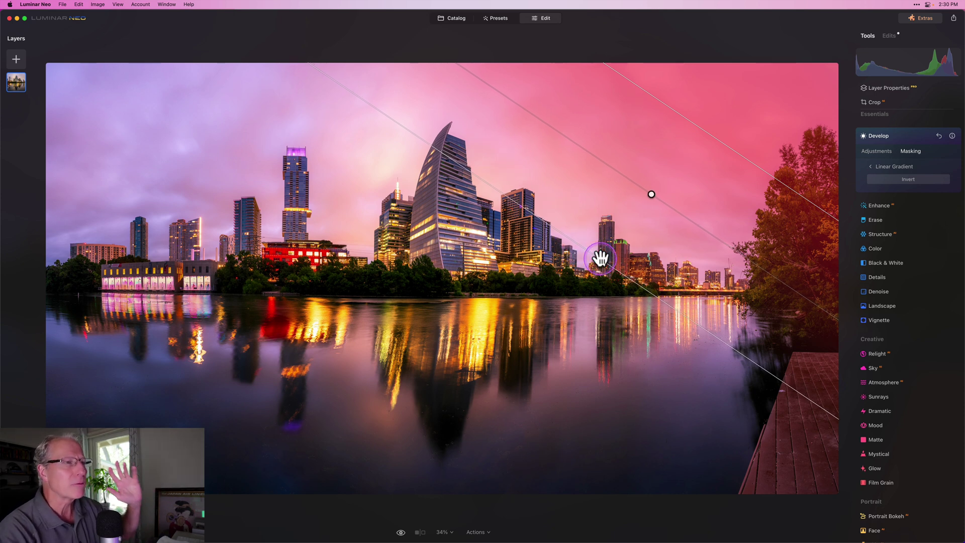
drag(652, 193, 657, 187)
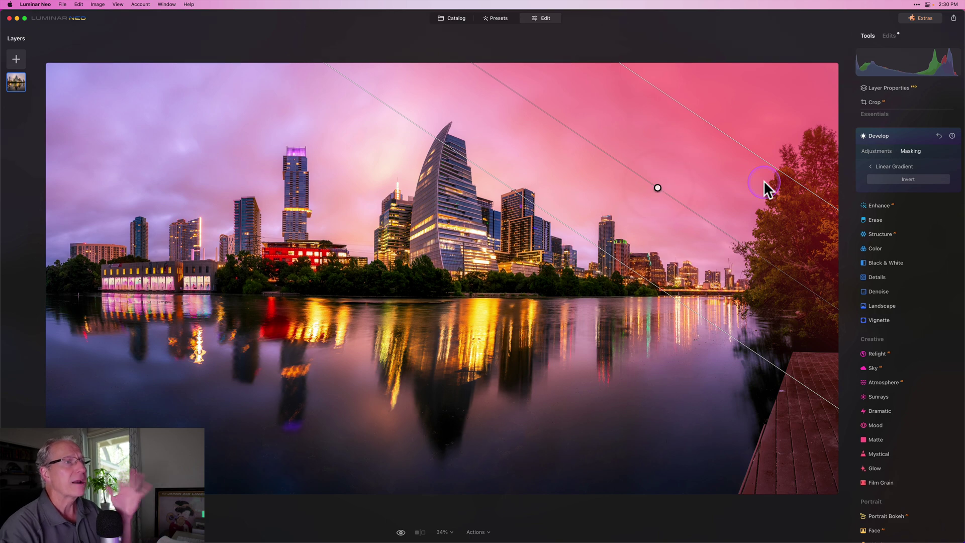
click(873, 150)
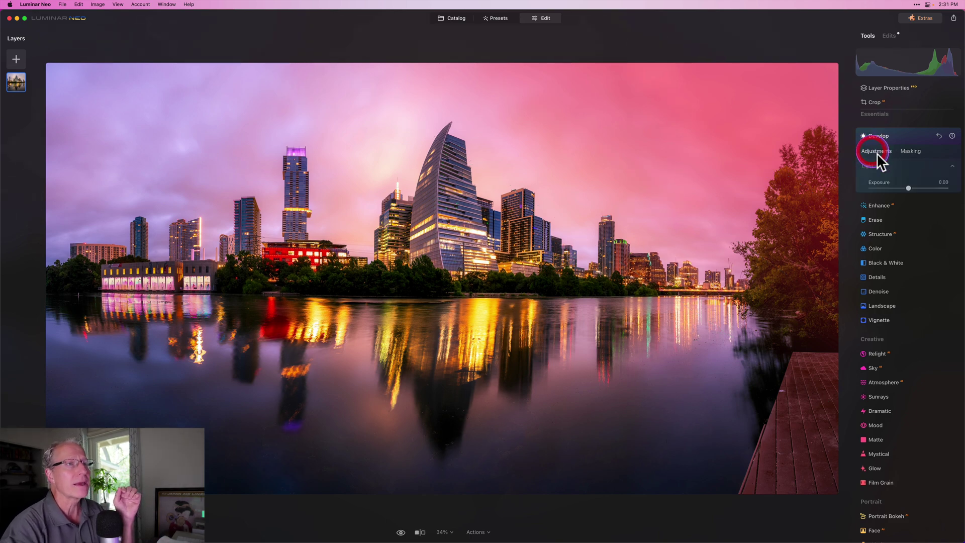
drag(907, 185, 898, 154)
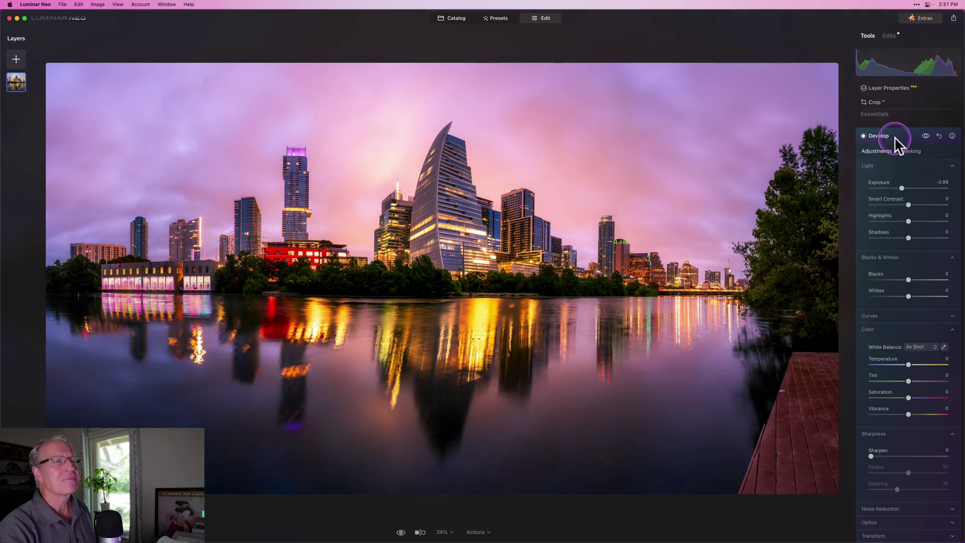
Start a fresh Develop edit with a Linear Gradient mask over the upper-left sky
click(894, 137)
click(882, 126)
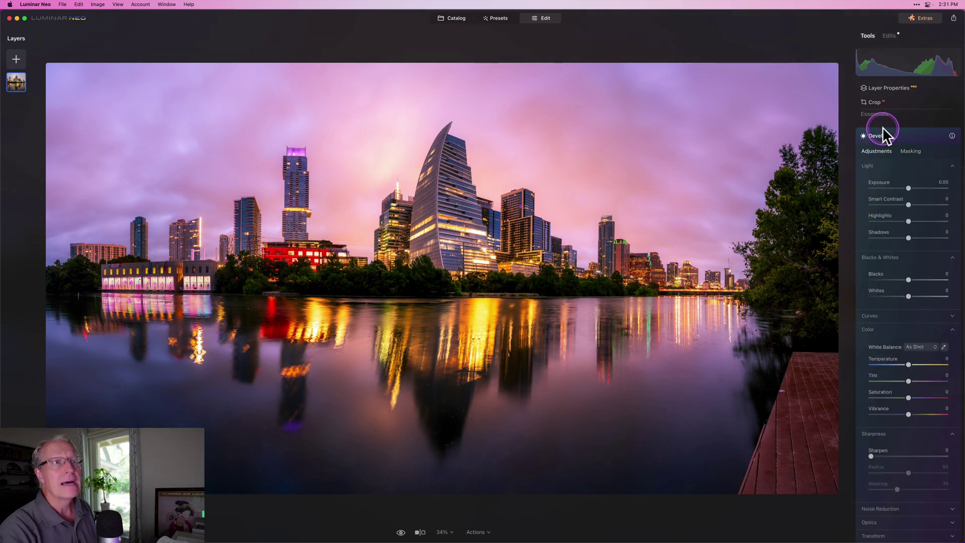
click(912, 151)
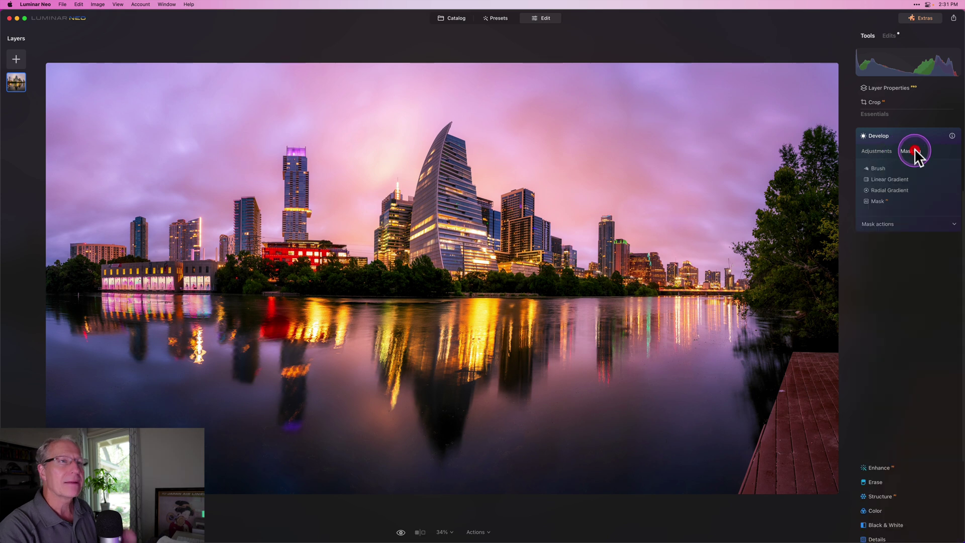
click(891, 180)
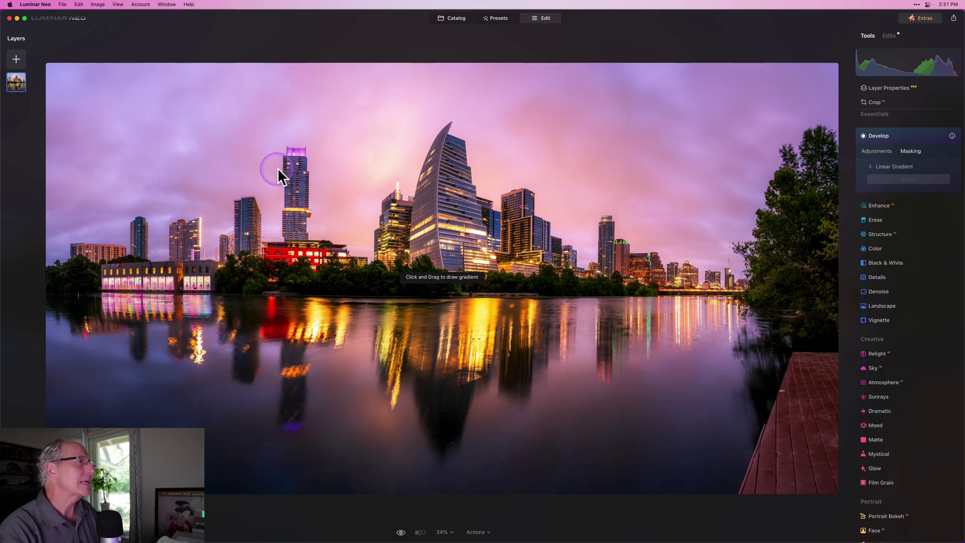
mouse_move(280, 171)
mouse_down()
mouse_move(334, 203)
mouse_move(315, 228)
mouse_move(356, 262)
mouse_move(348, 274)
mouse_up()
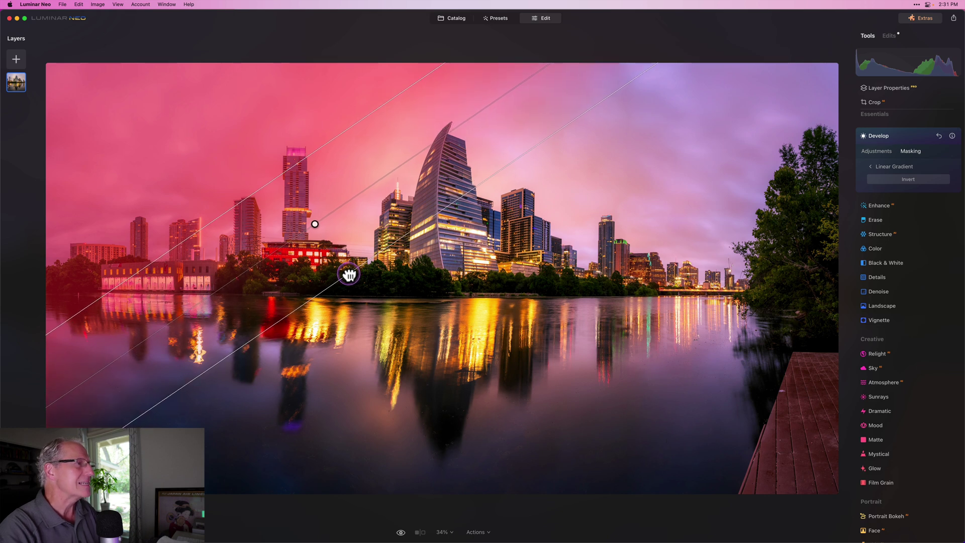
Widen, move and rotate the upper-left gradient, then lower Exposure to -0.96
drag(282, 175, 246, 132)
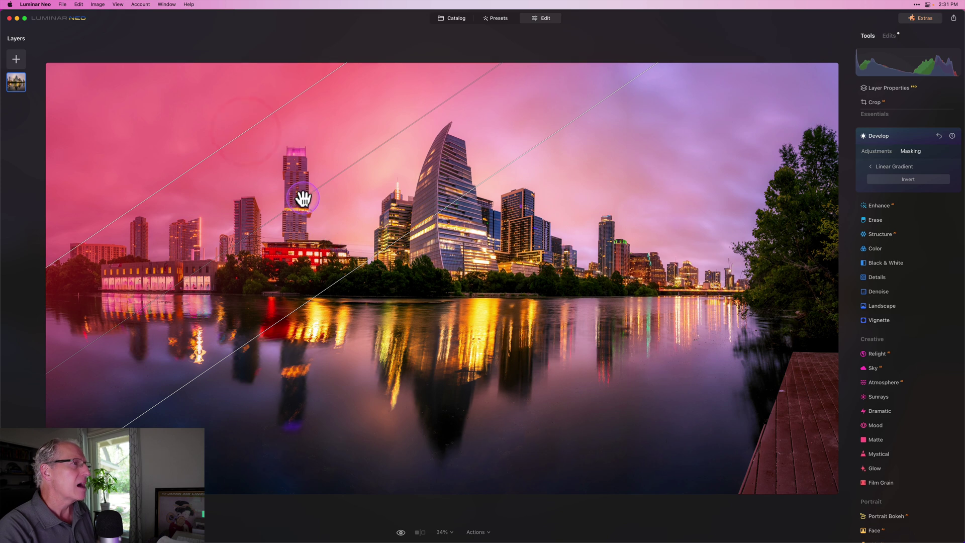
drag(301, 202, 273, 166)
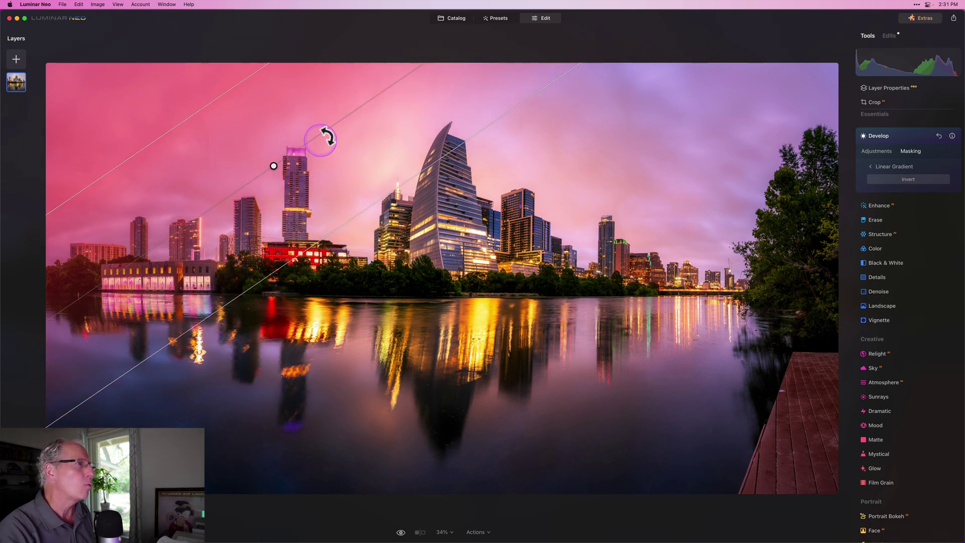
drag(330, 129, 331, 137)
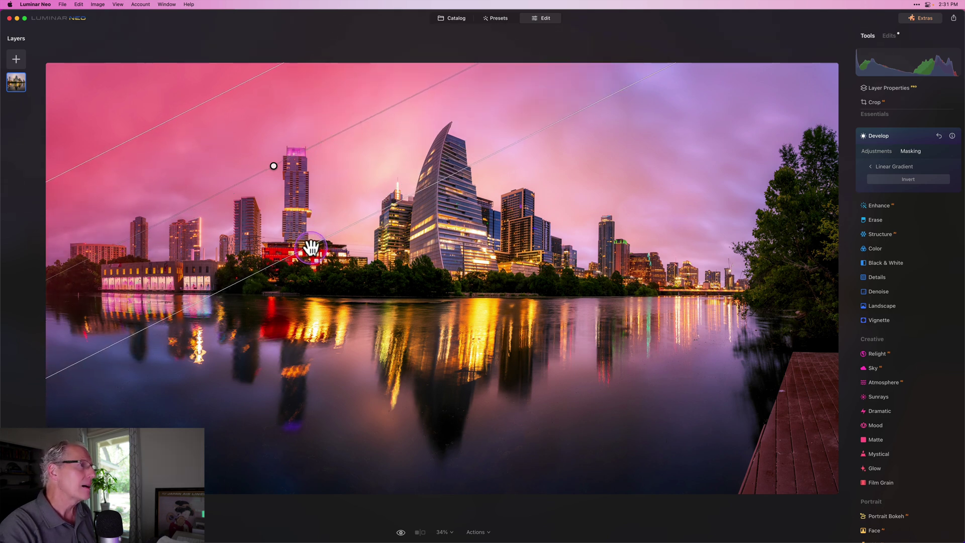
drag(308, 248, 309, 250)
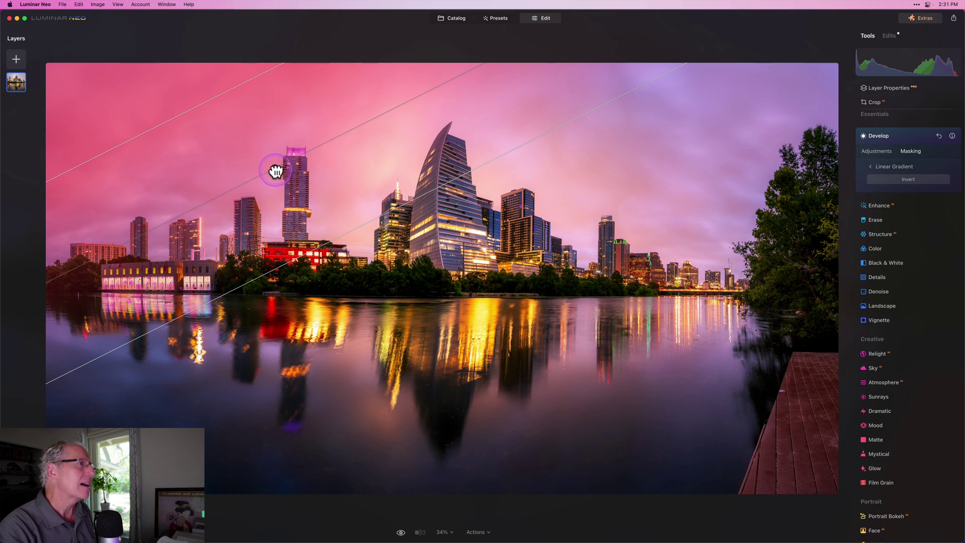
drag(273, 165, 271, 159)
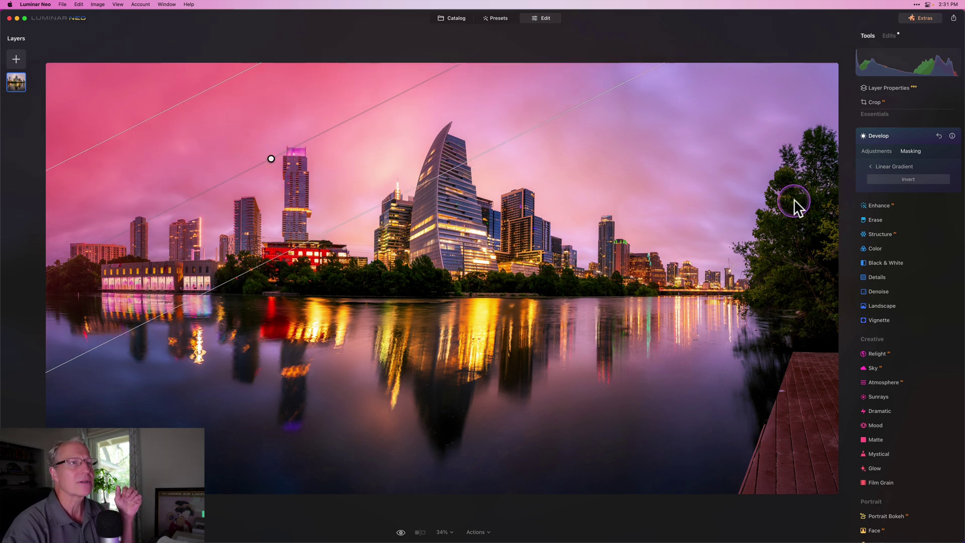
click(880, 150)
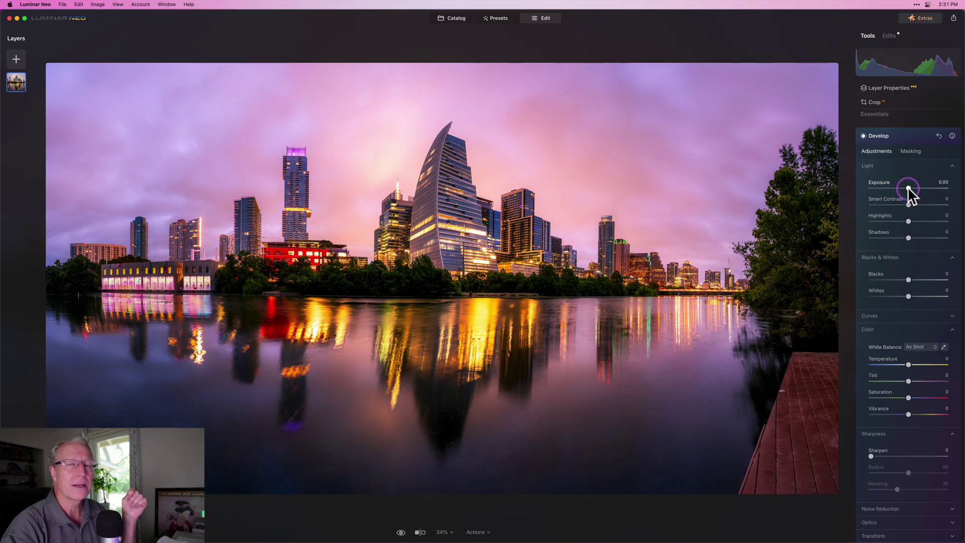
drag(907, 187, 900, 186)
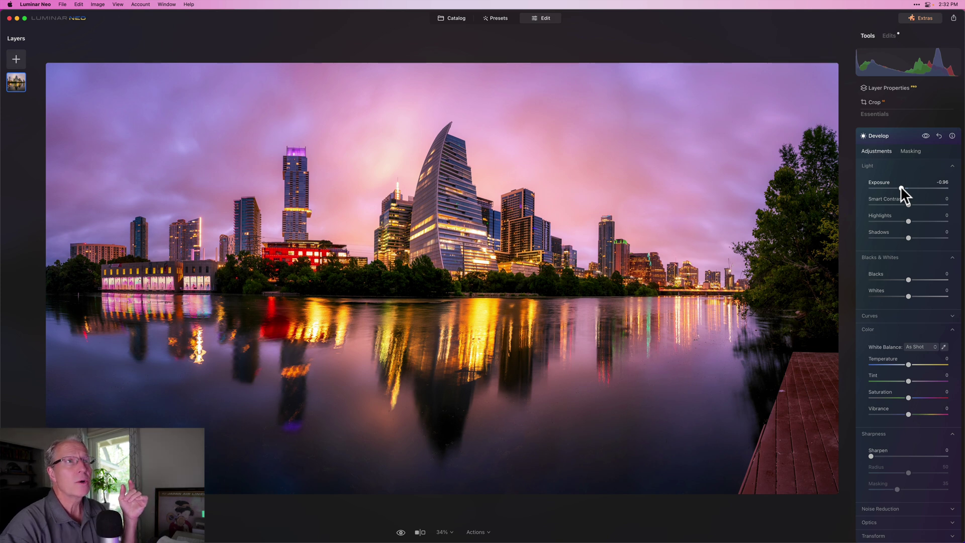
Reopen the earlier graduated Develop edit from the Edits list and nudge its Exposure to -1.01
click(895, 94)
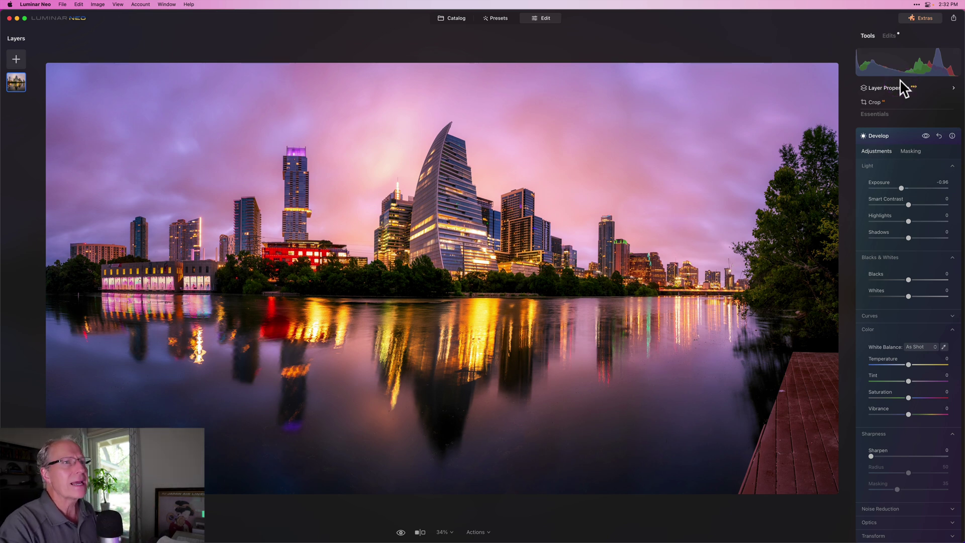
click(896, 55)
click(889, 35)
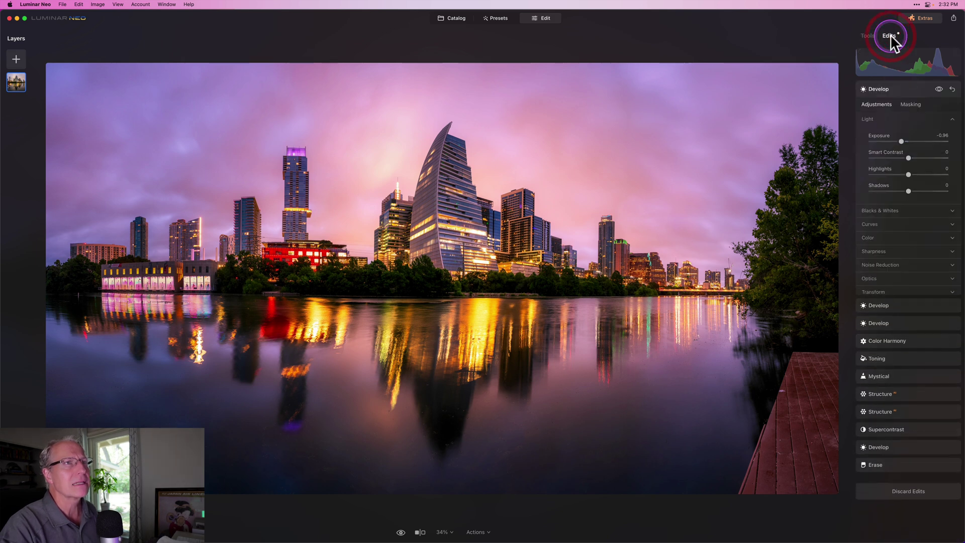
click(879, 306)
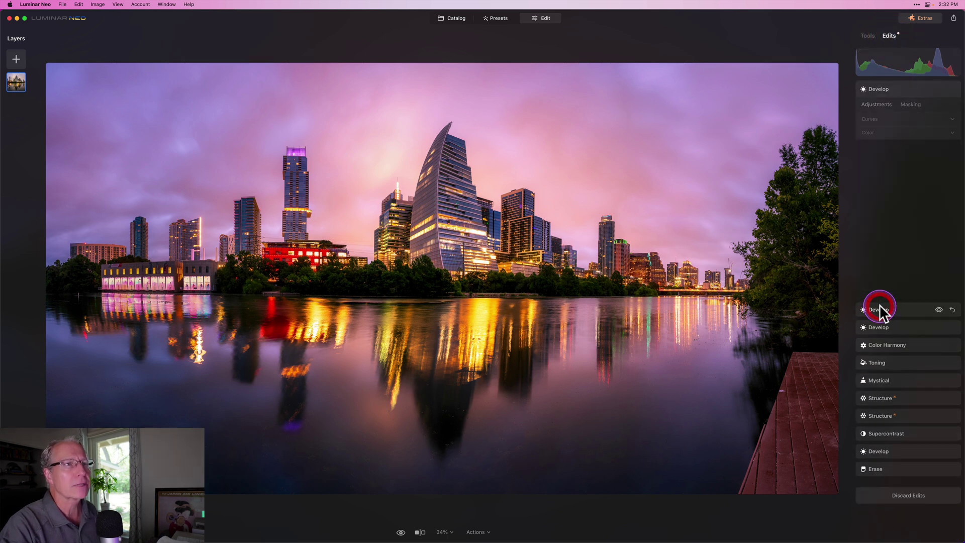
click(900, 157)
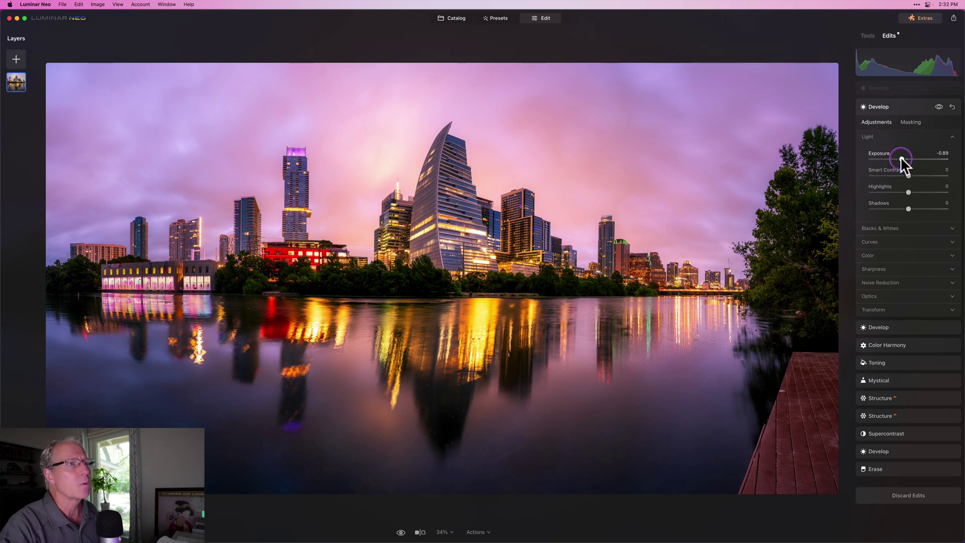
drag(900, 157, 901, 156)
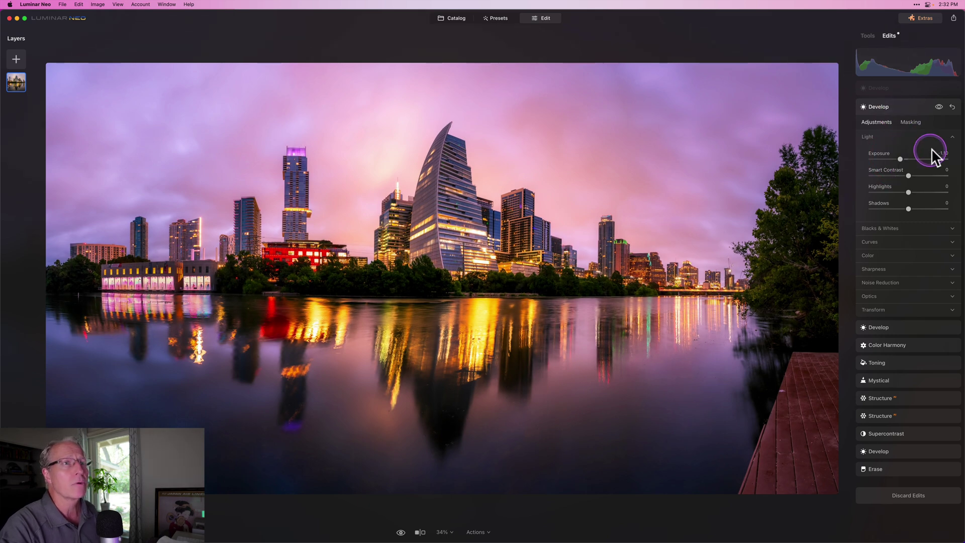
drag(891, 86, 891, 85)
drag(903, 146, 900, 138)
Collapse the expanded Develop edit and switch back to the Tools list
click(870, 85)
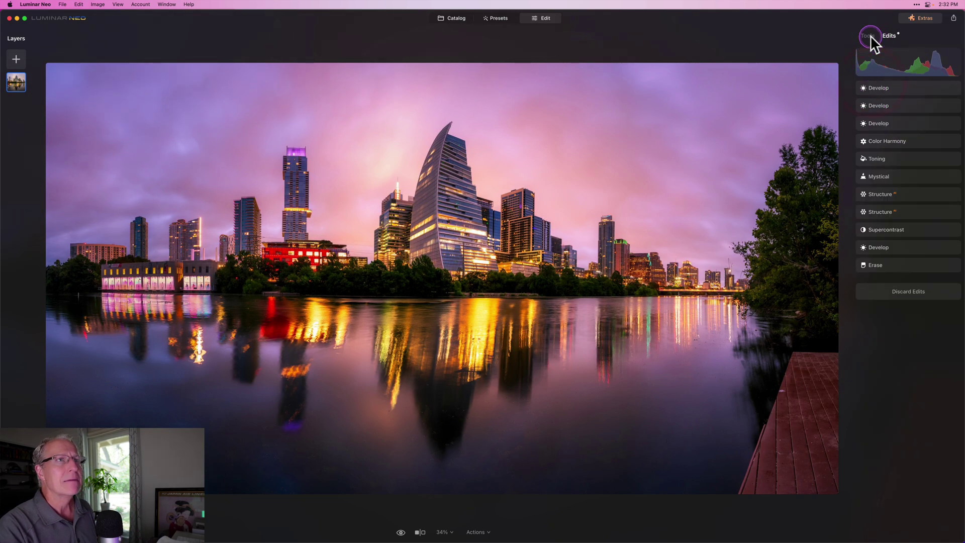
click(868, 35)
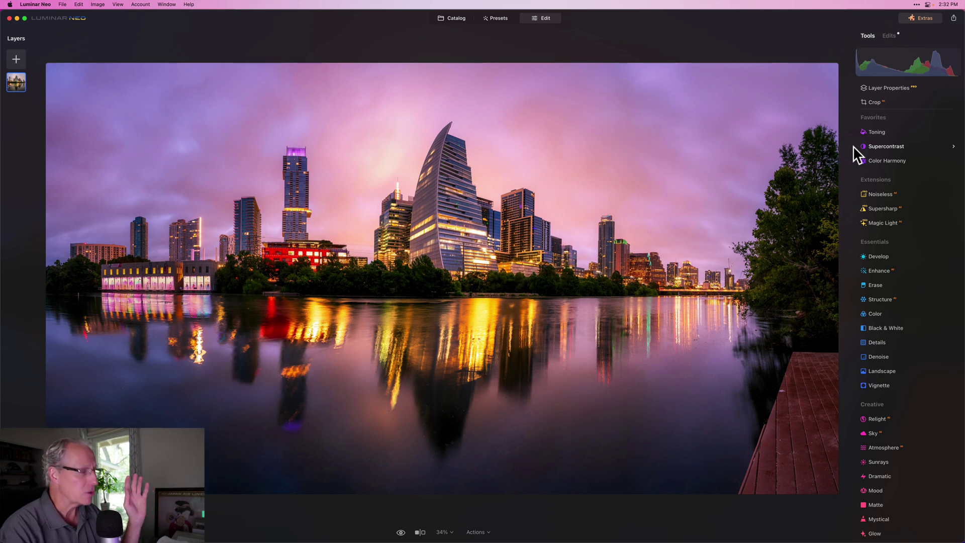
Set Enhance Accent to 15 and compare the effect on and off
click(879, 270)
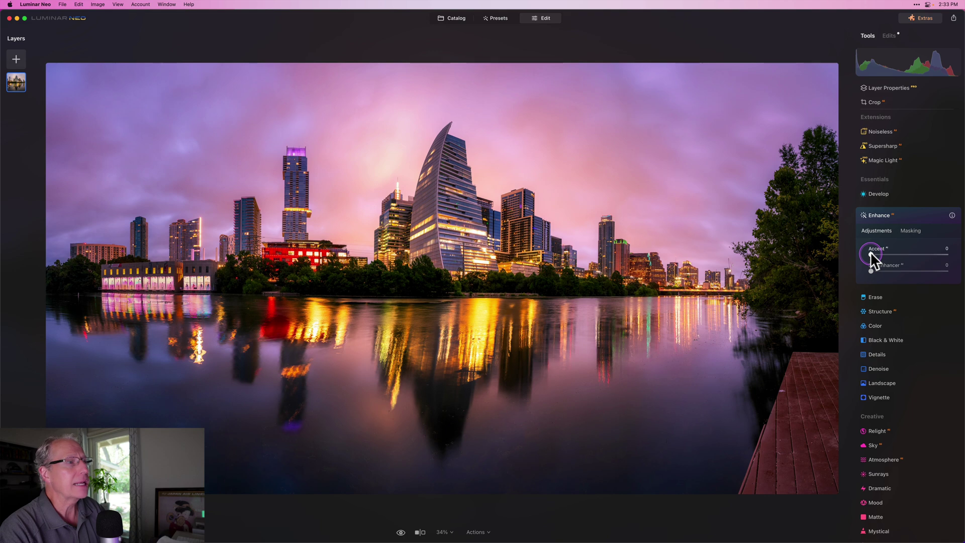
click(870, 253)
drag(870, 253, 873, 254)
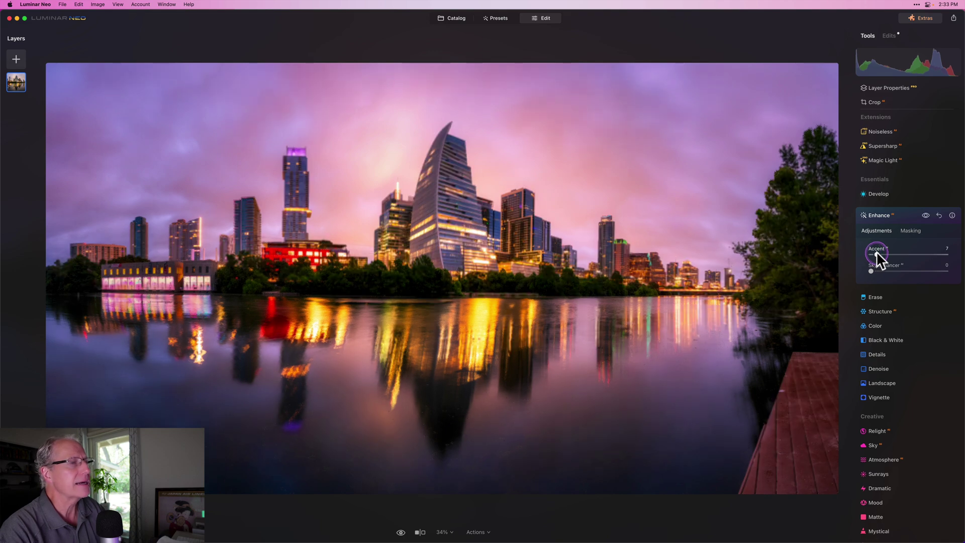
mouse_move(876, 251)
mouse_down()
mouse_move(909, 247)
mouse_move(864, 249)
mouse_move(880, 252)
mouse_up()
click(926, 216)
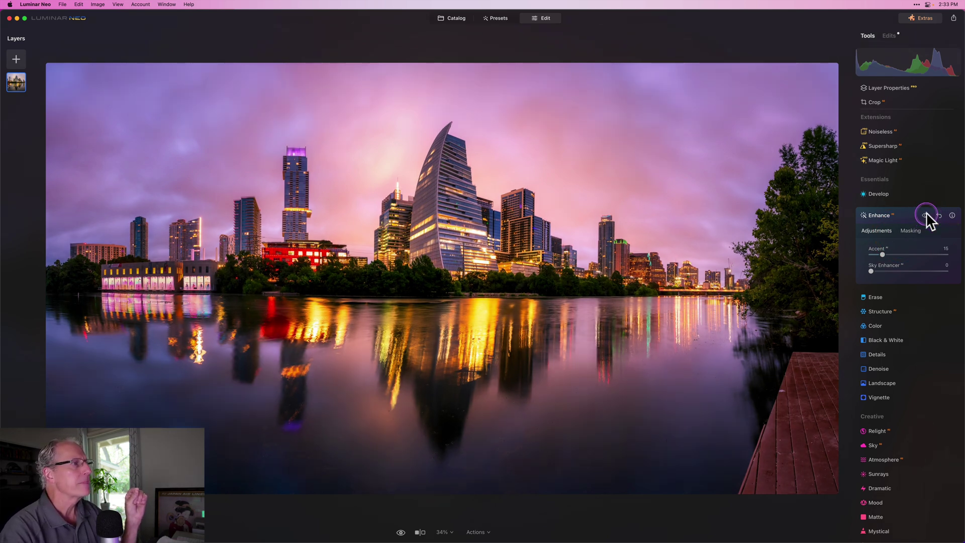
click(925, 215)
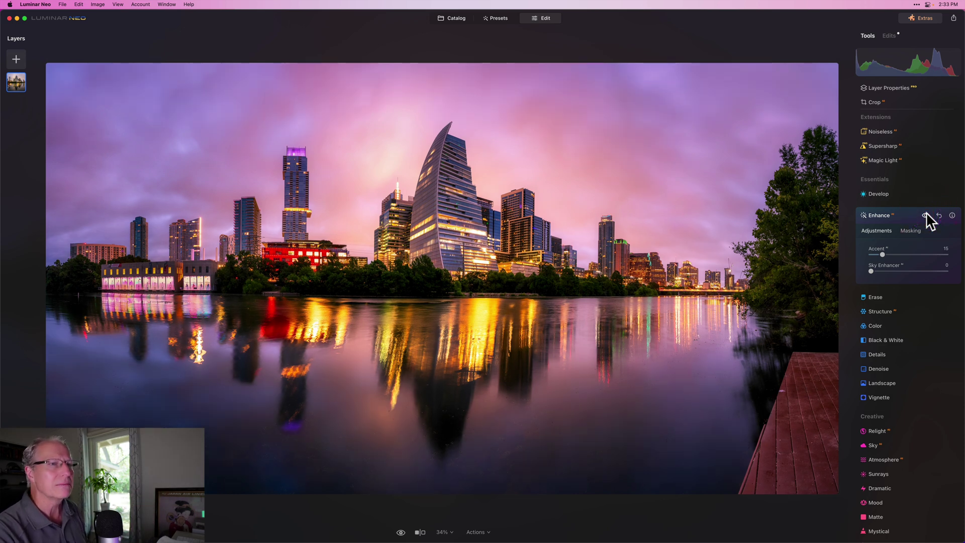
click(878, 216)
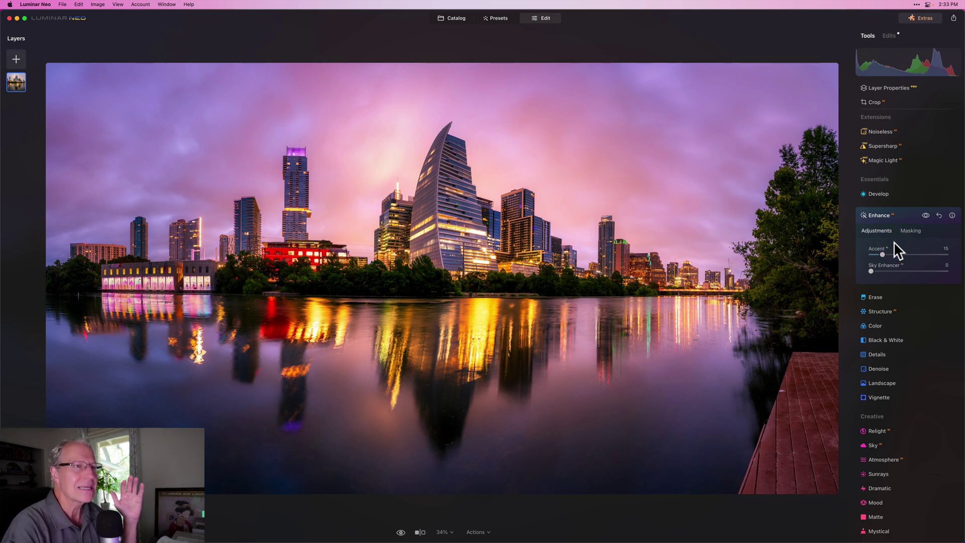
Push Sky Enhancer to 35, compare before and after, and fold Enhance away
click(873, 271)
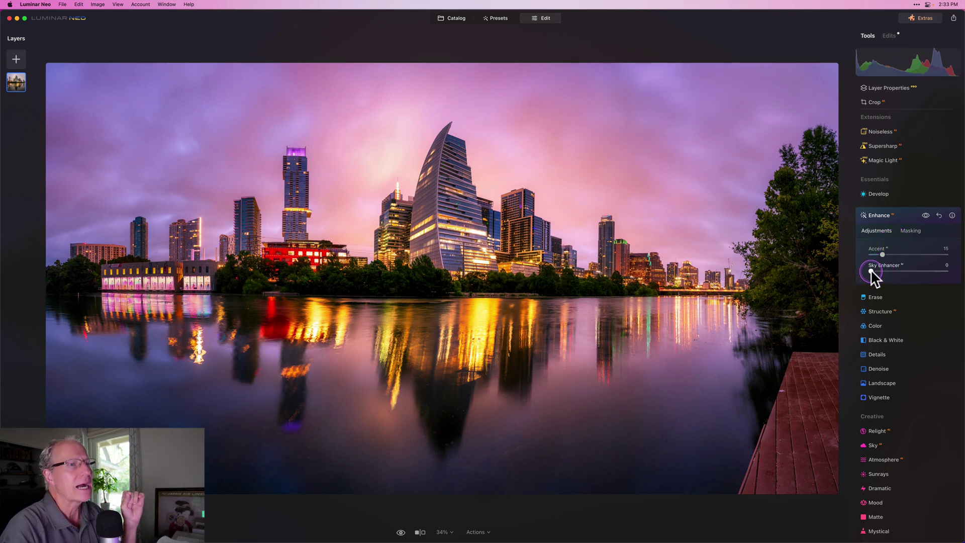
drag(870, 270, 907, 270)
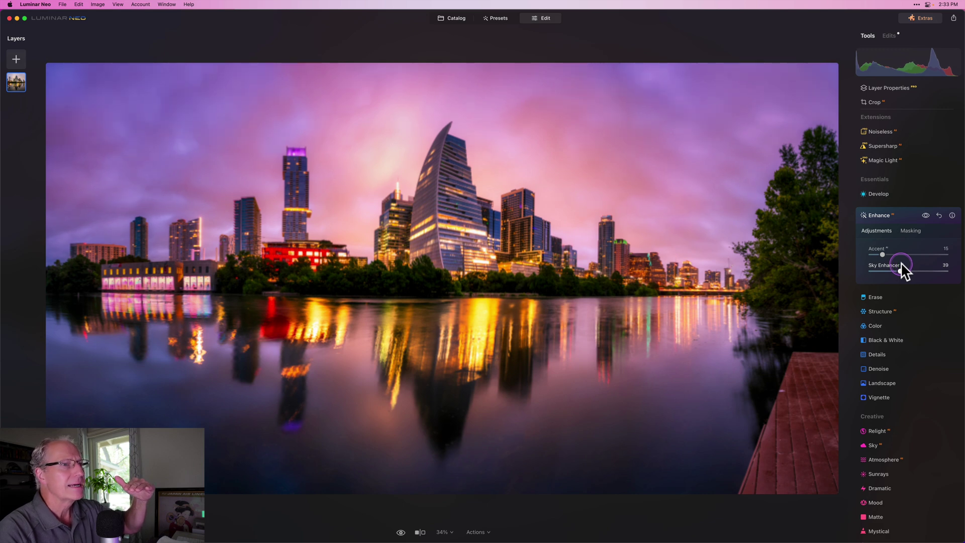
click(926, 216)
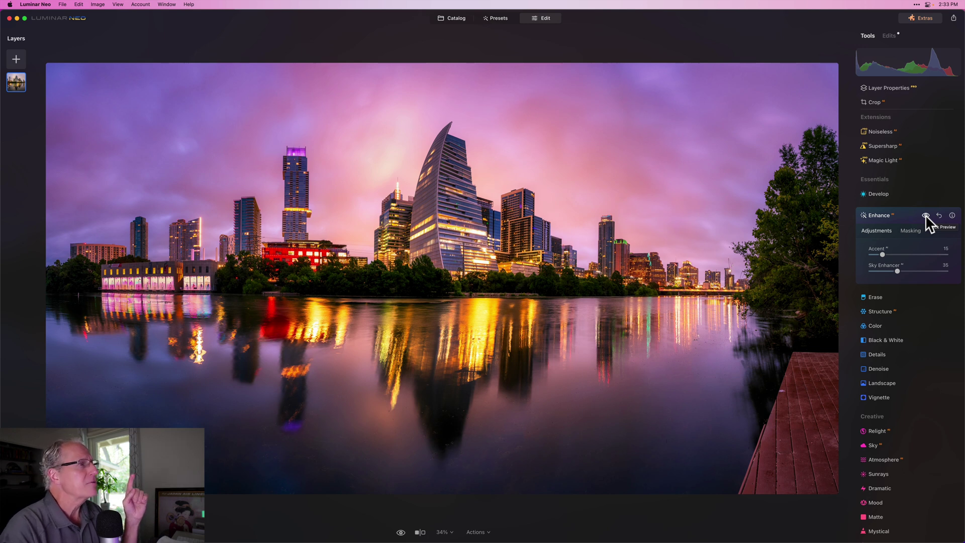
click(924, 215)
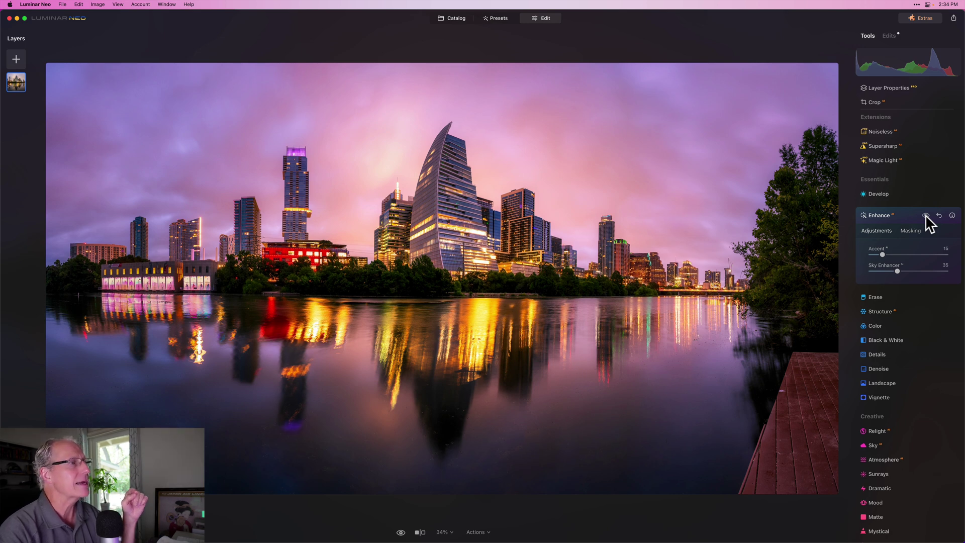
click(925, 216)
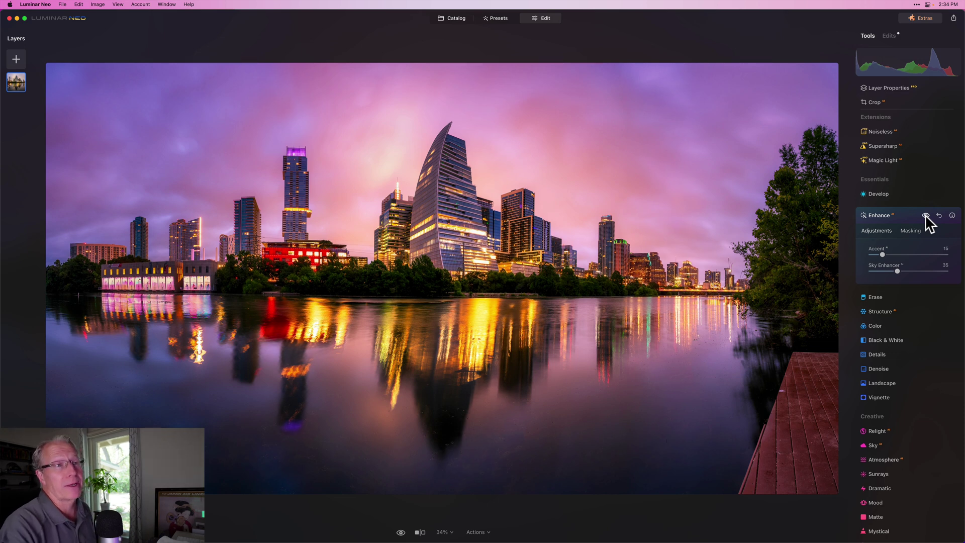
click(876, 215)
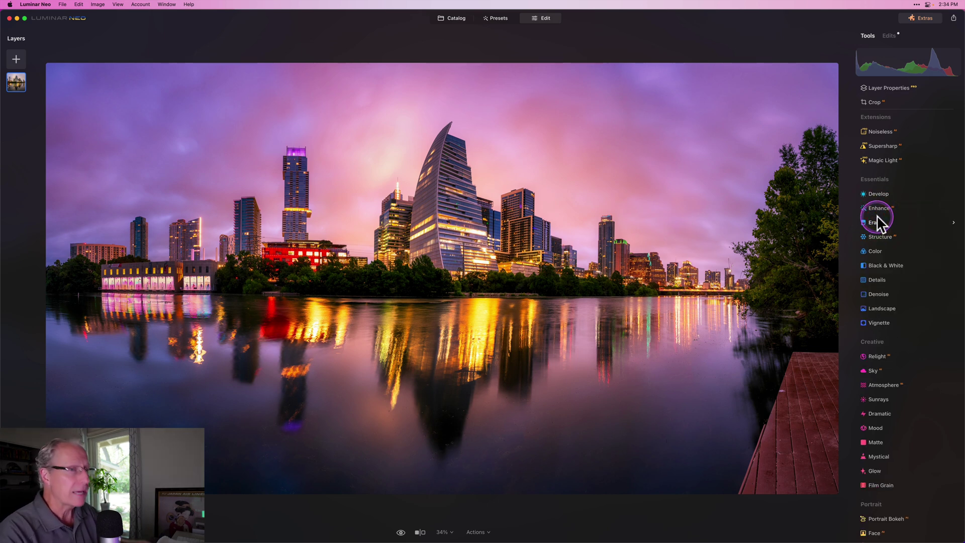
Set vignette Amount to -10 and, under Advanced Settings, Feather to 100 with some inner light
click(880, 326)
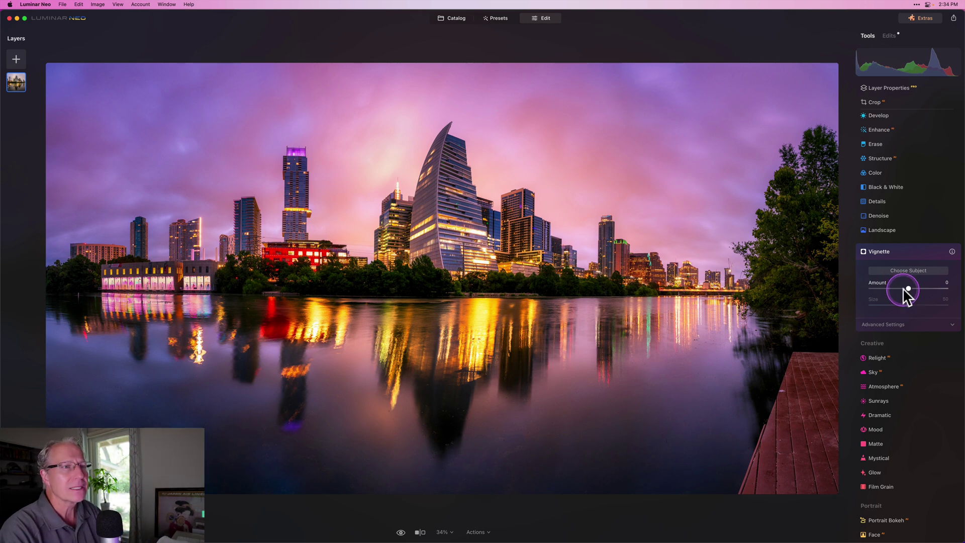
click(907, 287)
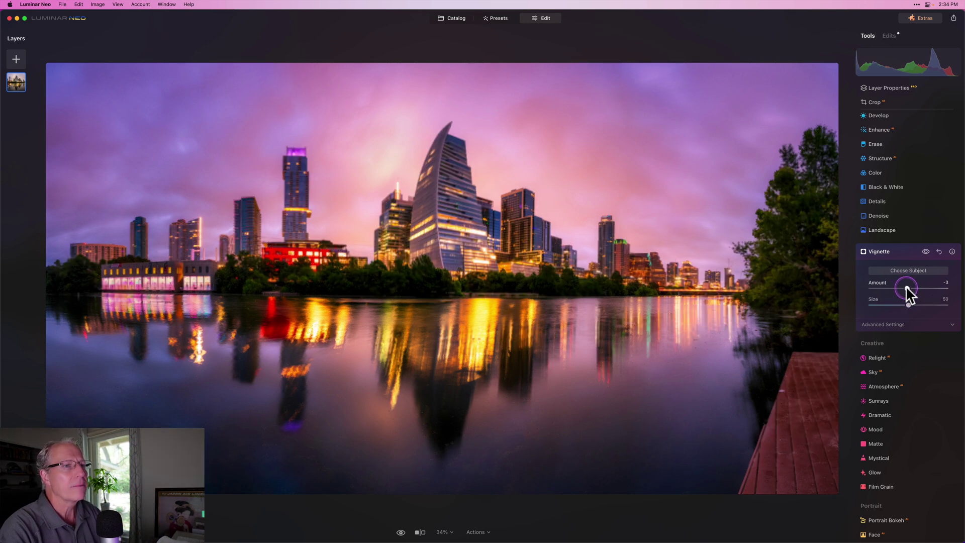
drag(905, 286, 903, 303)
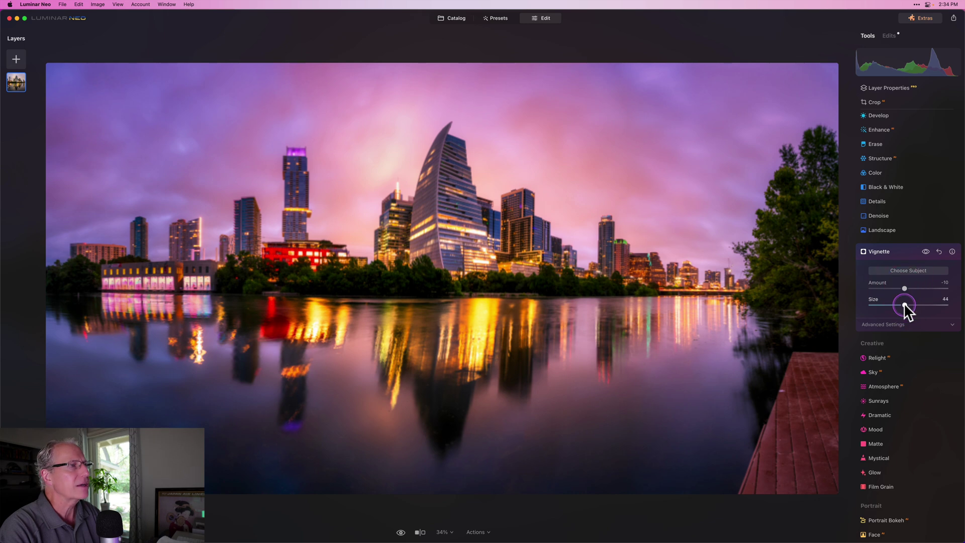
click(892, 323)
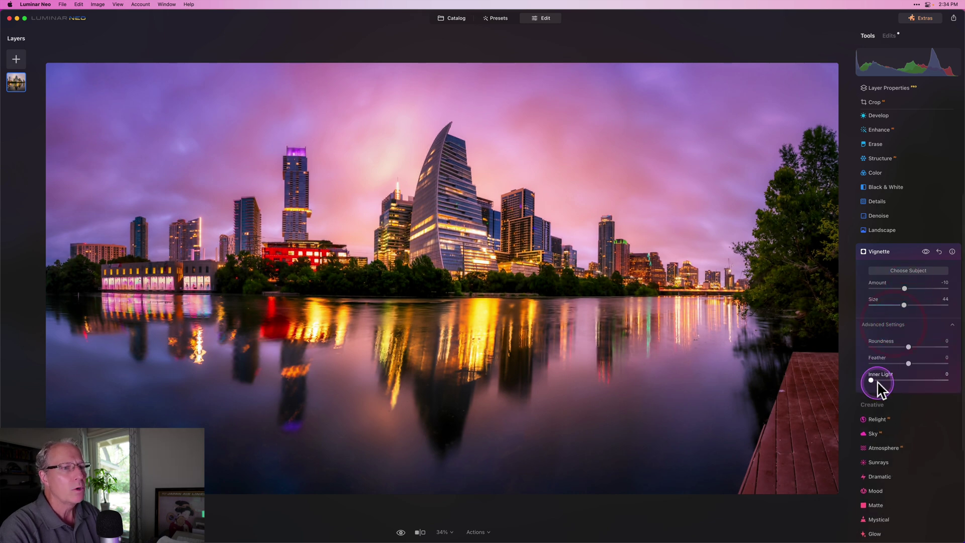
drag(905, 363, 954, 370)
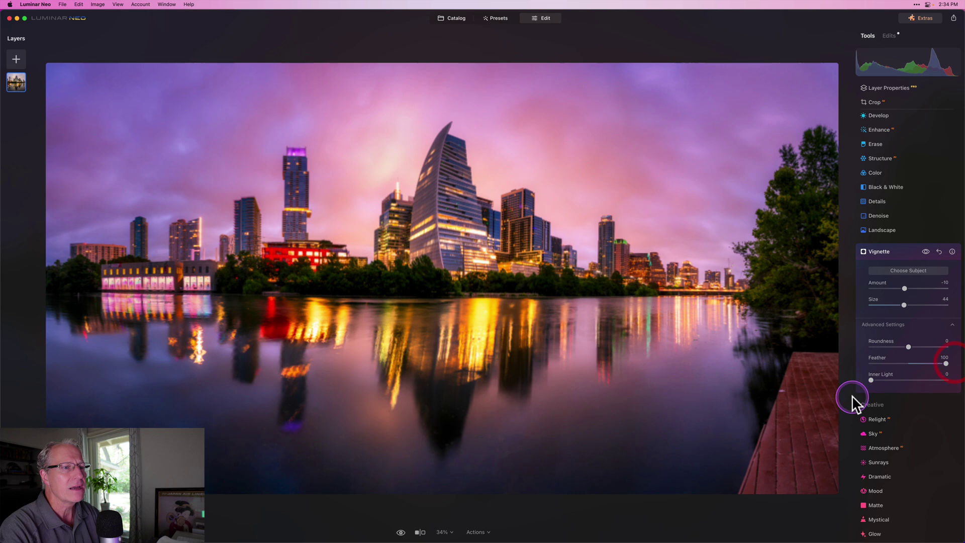
drag(870, 377, 883, 378)
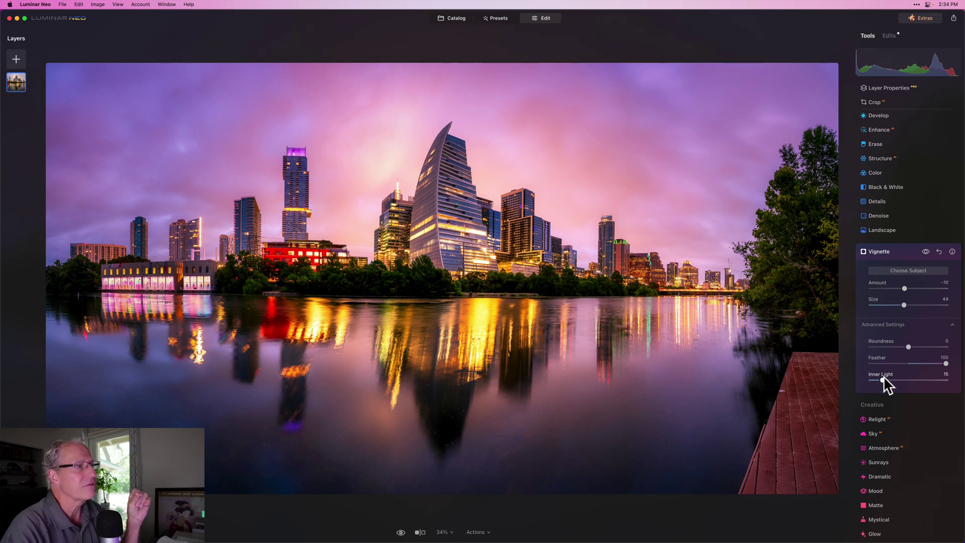
Compare the vignette on and off, settling Size at 44 and Inner Light at 10
click(902, 305)
click(925, 251)
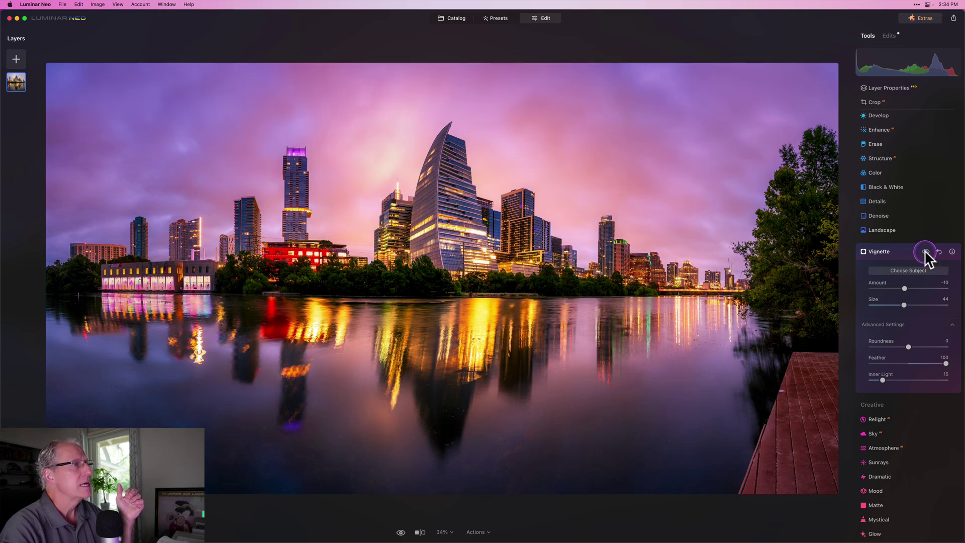
click(924, 249)
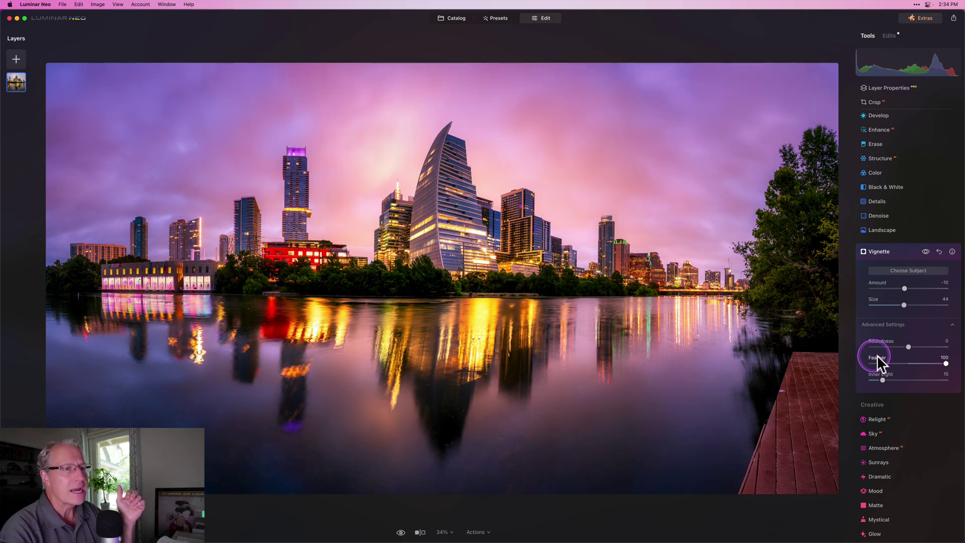
drag(882, 377, 876, 378)
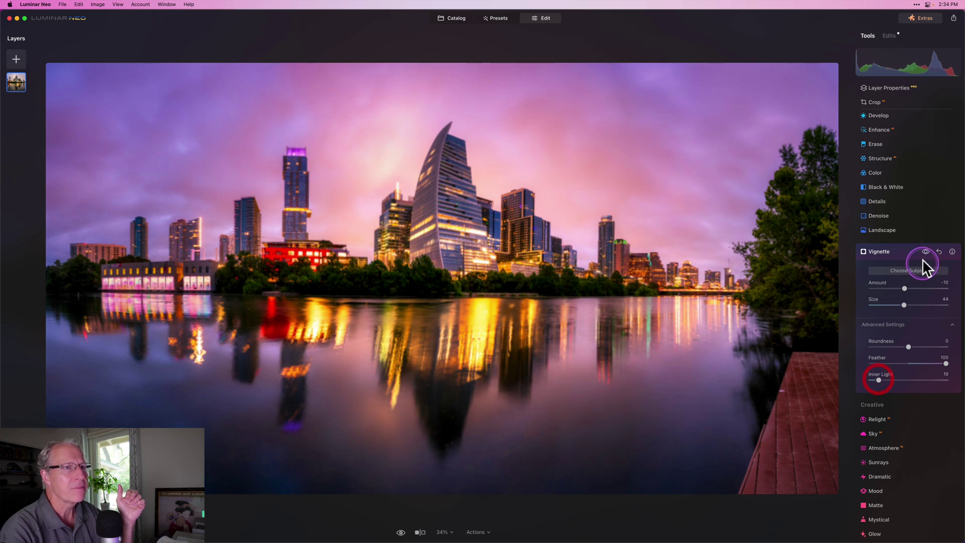
click(901, 248)
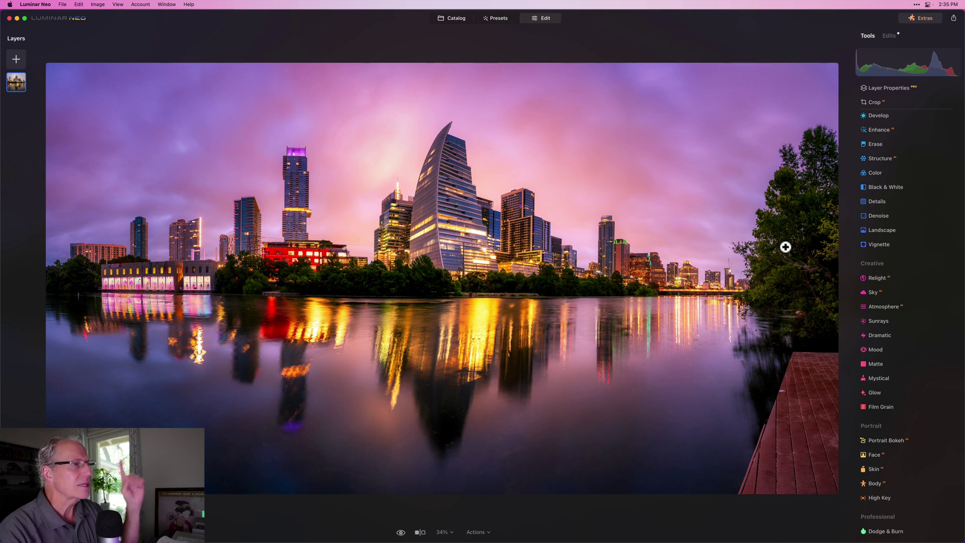
Add Structure to the photo with Amount set to 30
click(912, 246)
scroll(895, 216, up, 2)
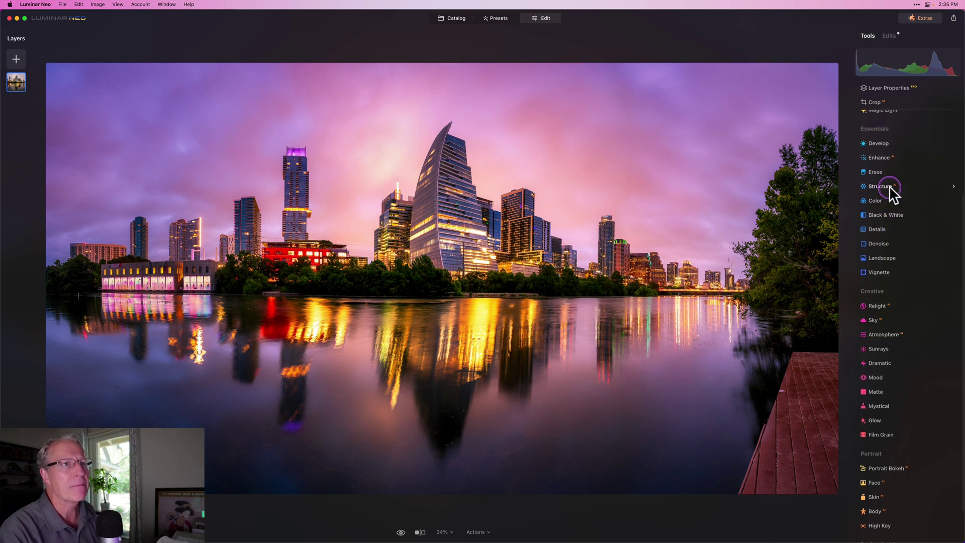
click(889, 186)
click(909, 229)
drag(908, 231, 918, 230)
Brush-mask Structure onto the central buildings, purple-topped tower and sail tower at brush size 52
click(911, 208)
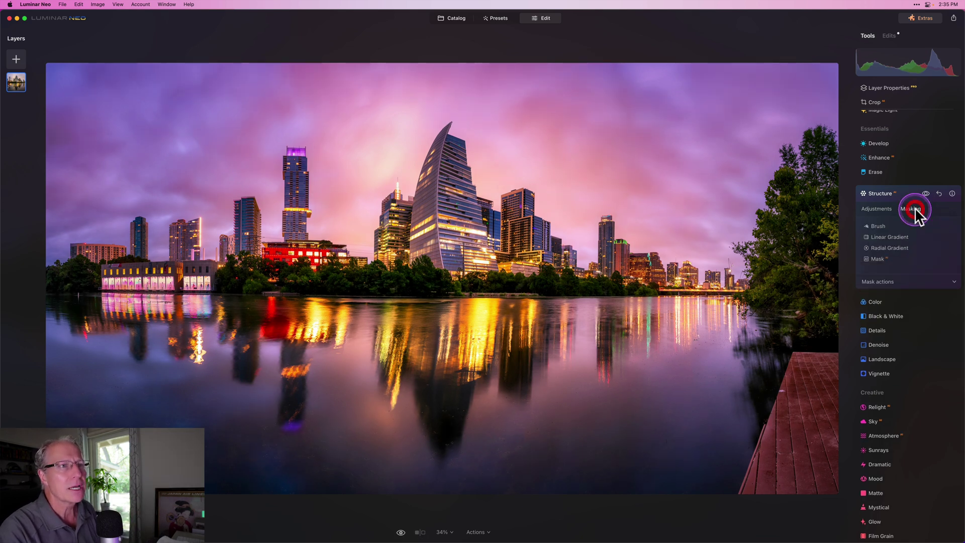
click(878, 225)
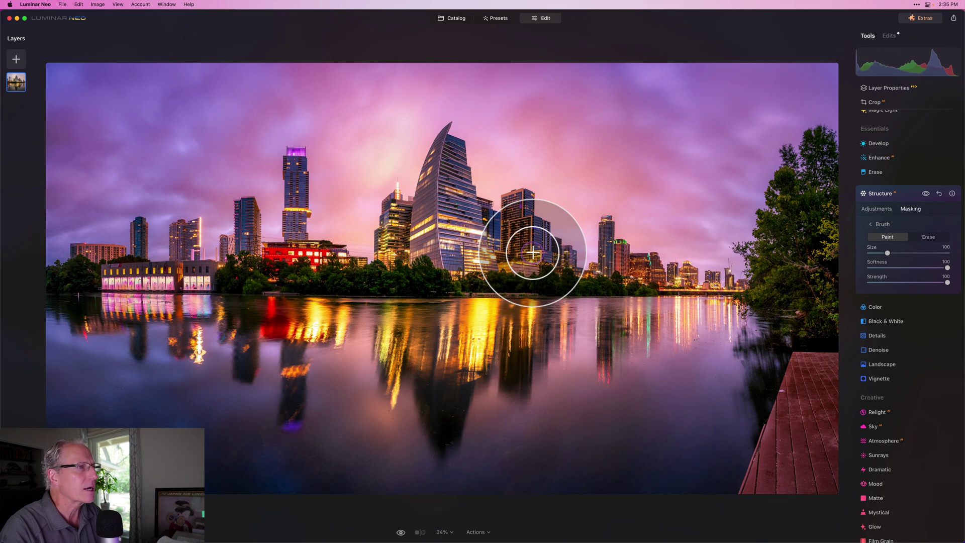
mouse_move(518, 216)
mouse_down()
mouse_move(524, 249)
mouse_move(471, 250)
mouse_move(447, 146)
mouse_move(448, 243)
mouse_move(431, 235)
mouse_move(434, 200)
mouse_move(408, 241)
mouse_move(403, 212)
mouse_move(397, 243)
mouse_move(531, 234)
mouse_move(537, 248)
mouse_move(561, 256)
mouse_move(492, 233)
mouse_move(403, 242)
mouse_move(447, 256)
mouse_move(464, 218)
mouse_move(452, 154)
mouse_move(427, 216)
mouse_up()
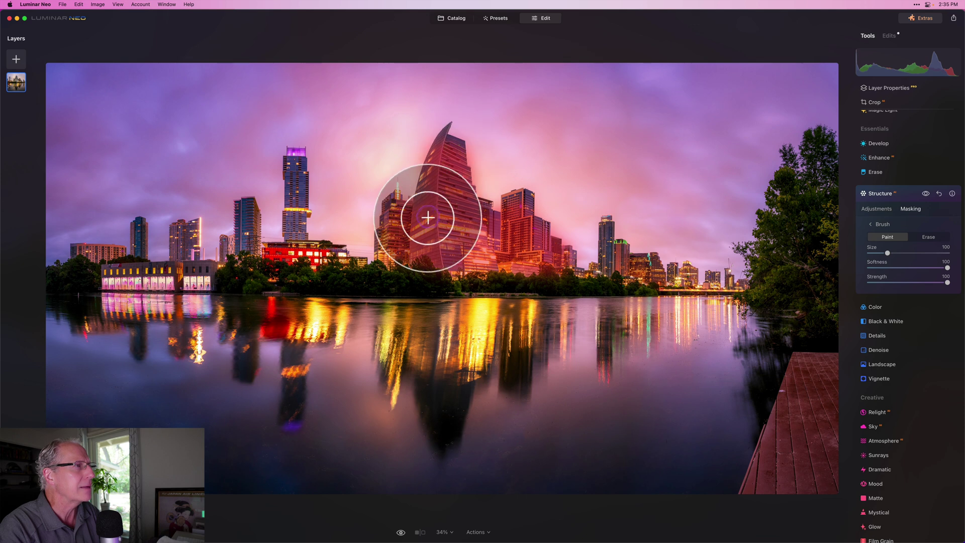
key(bracketleft)
key(bracketleft)
key(bracketleft)
key(bracketleft)
key(bracketleft)
key(bracketleft)
key(bracketleft)
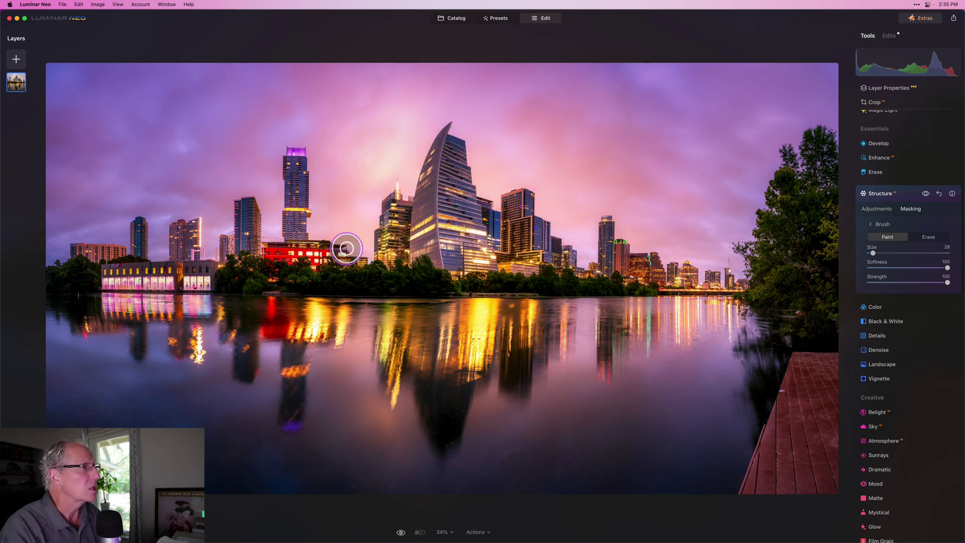
key(bracketright)
key(bracketright)
key(bracketright)
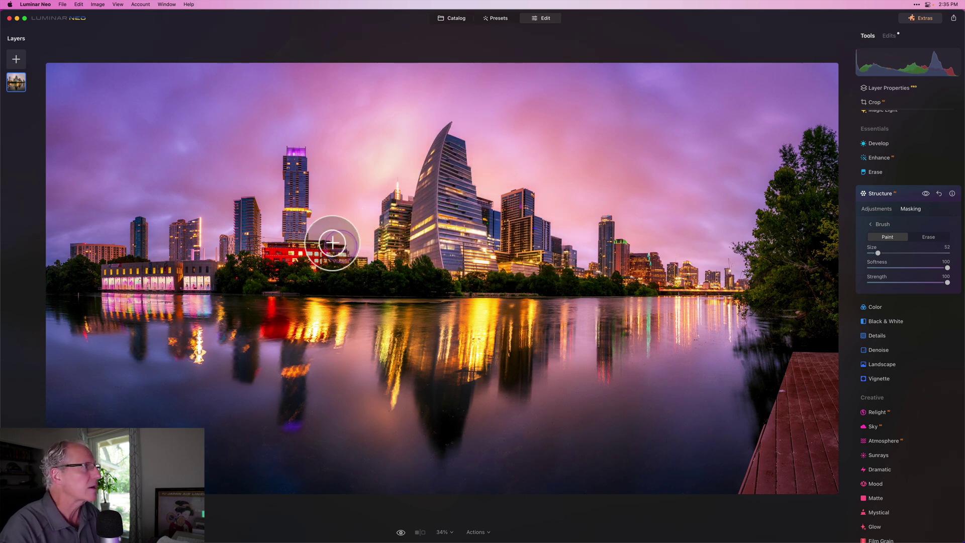
drag(296, 170, 297, 232)
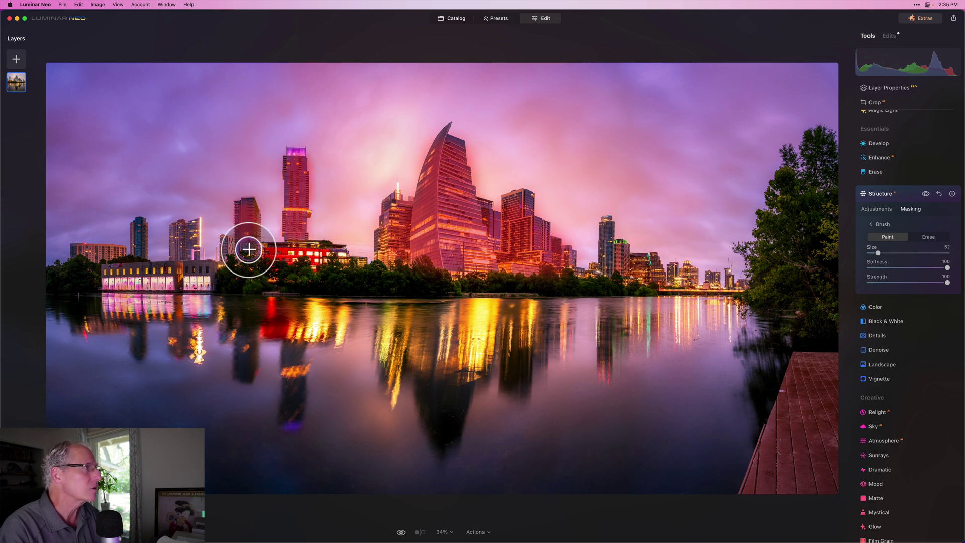
mouse_move(387, 243)
mouse_down()
mouse_move(463, 233)
mouse_move(483, 207)
mouse_move(493, 227)
mouse_move(514, 224)
mouse_move(525, 193)
mouse_move(527, 229)
mouse_move(552, 251)
mouse_move(428, 235)
mouse_move(391, 203)
mouse_move(381, 243)
mouse_up()
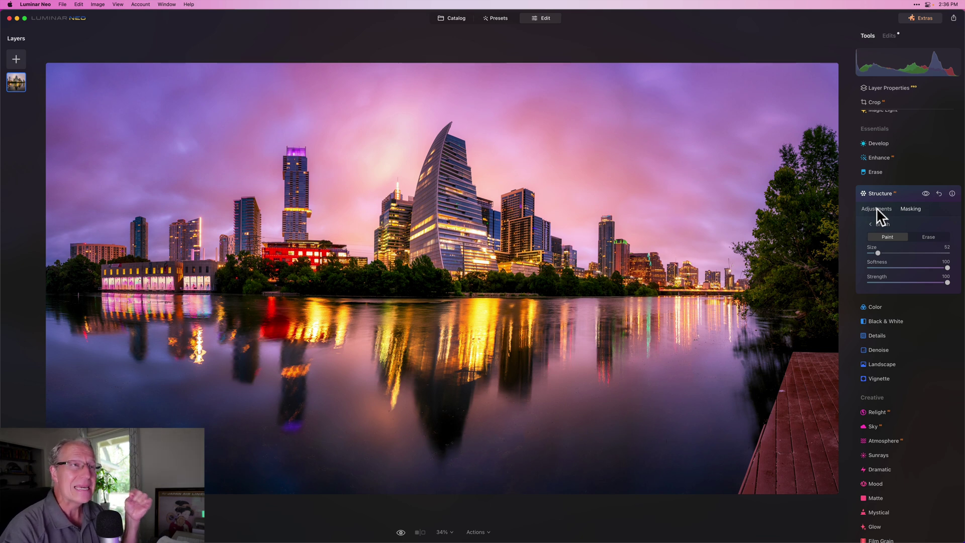
Raise the brushed Structure Amount to 32, then collapse the Structure panel
click(870, 223)
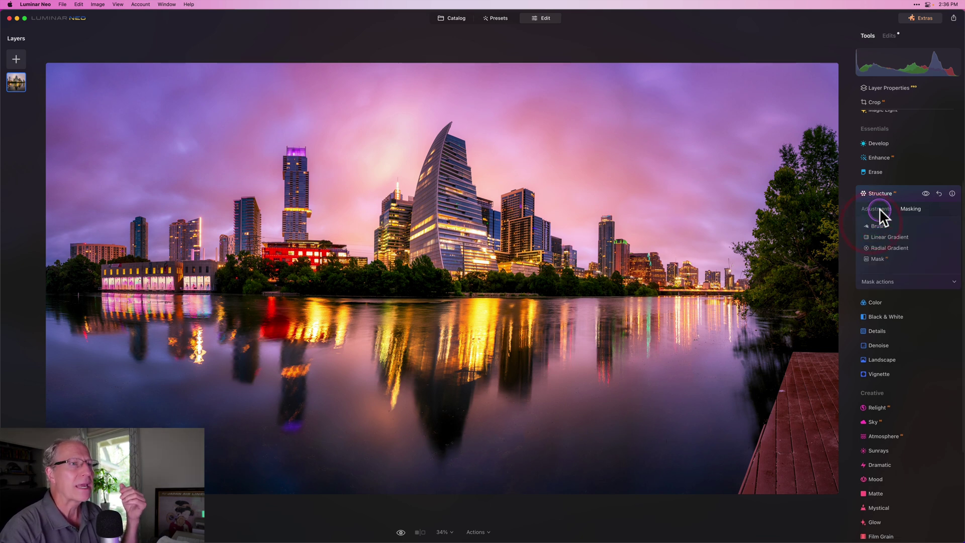
click(879, 208)
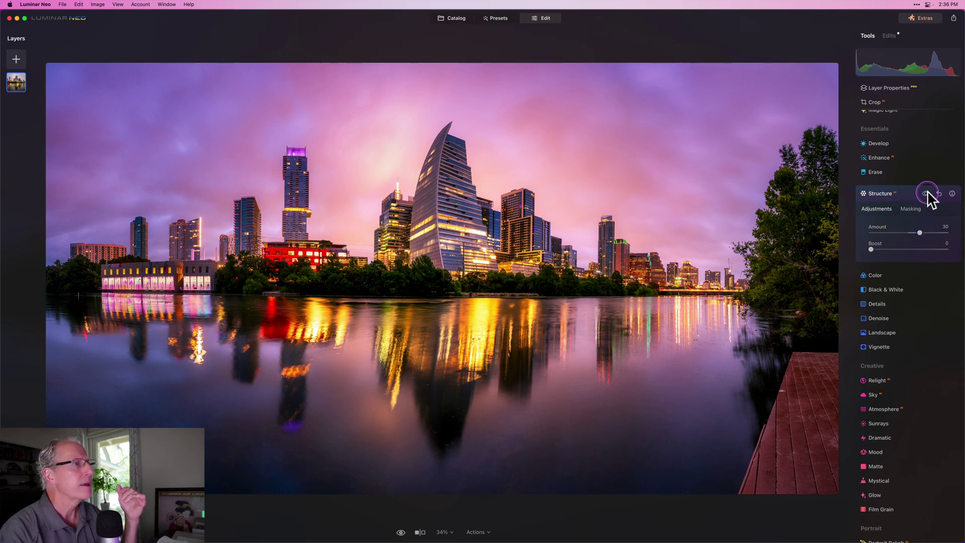
click(920, 233)
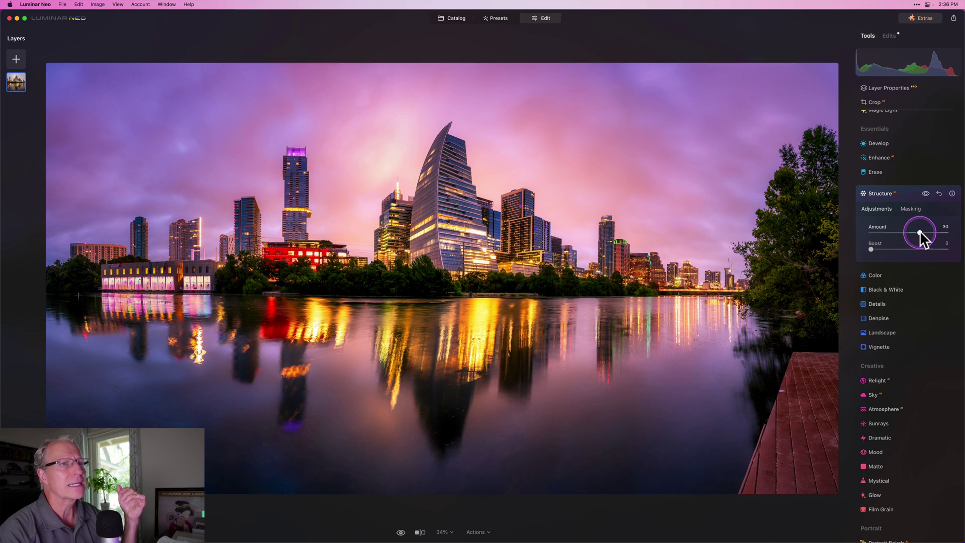
drag(919, 233, 950, 229)
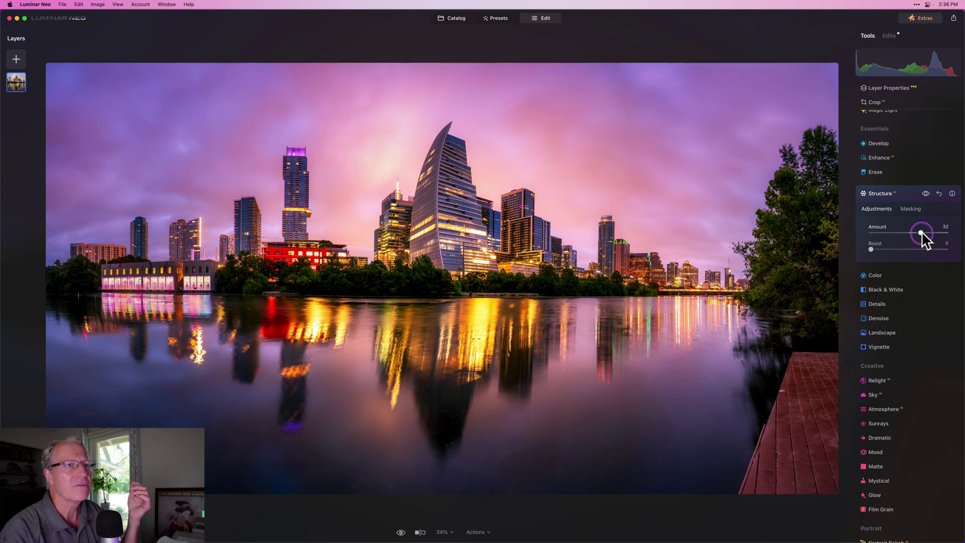
click(891, 196)
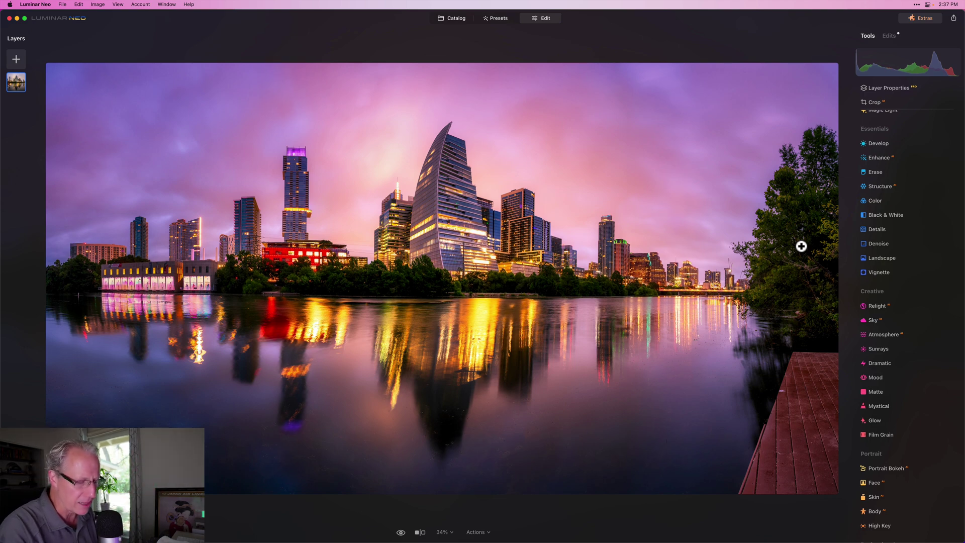
key(backslash)
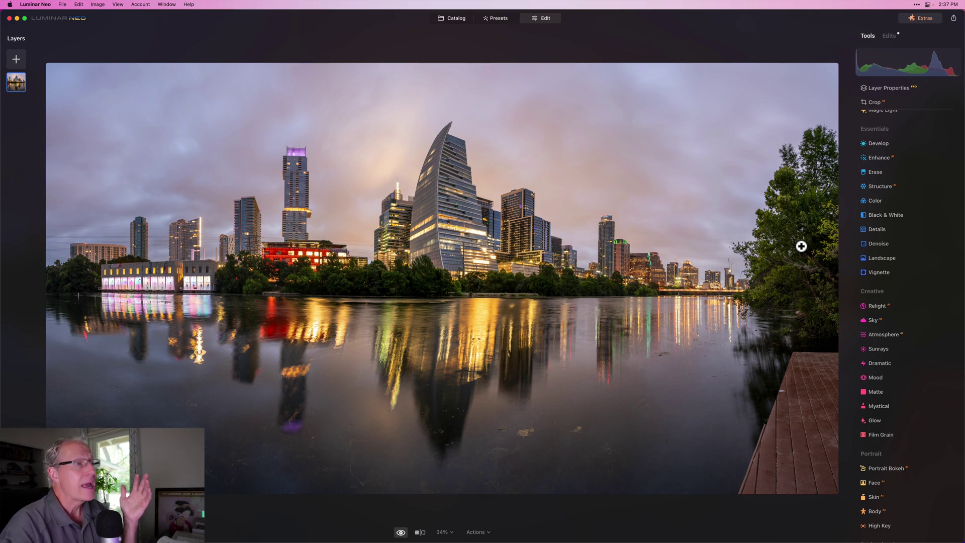
key(backslash)
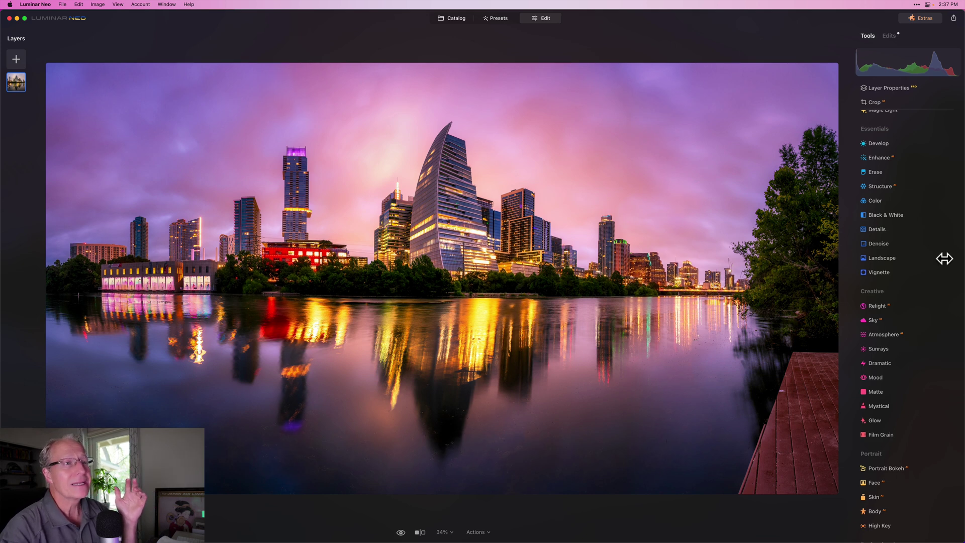
Lower Color Saturation to -6 and compare with the original using the backslash toggle
click(878, 205)
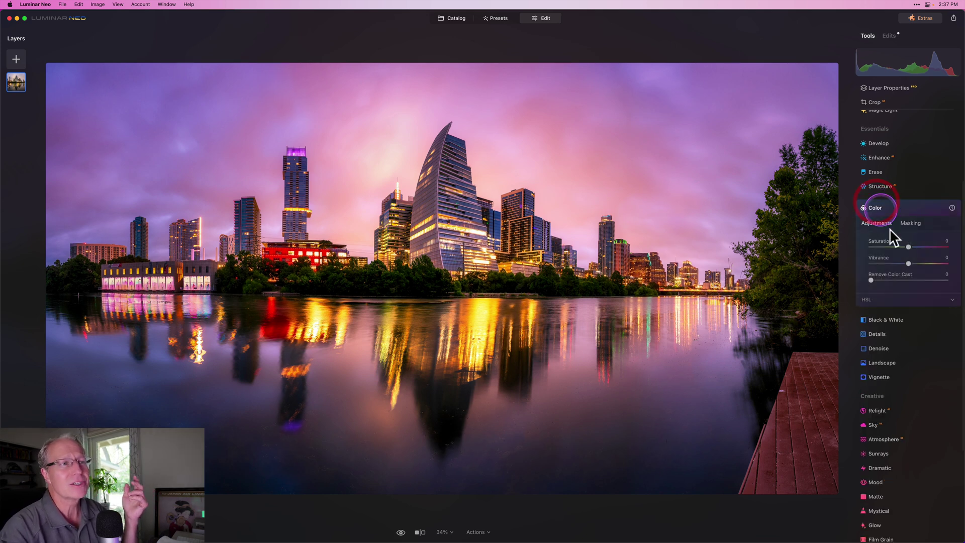
drag(909, 243, 906, 261)
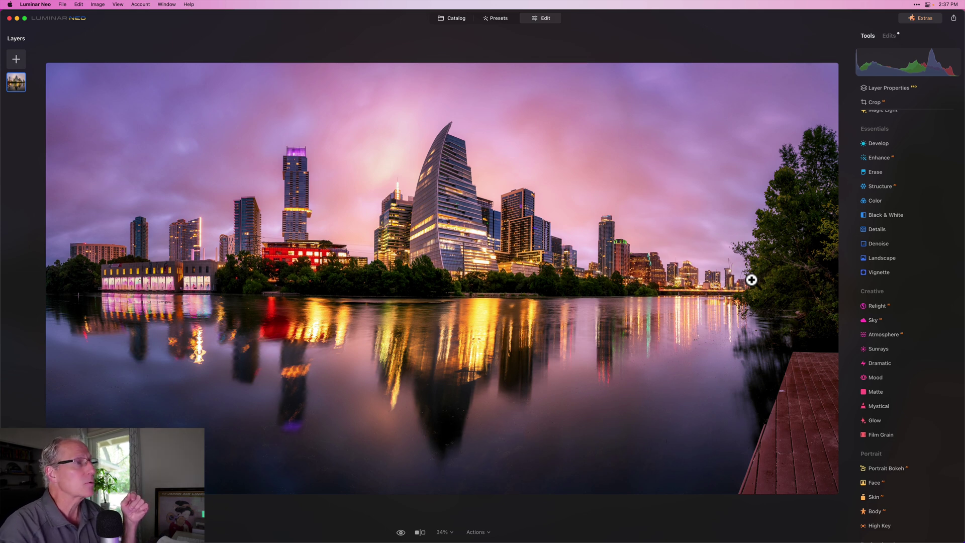
key(backslash)
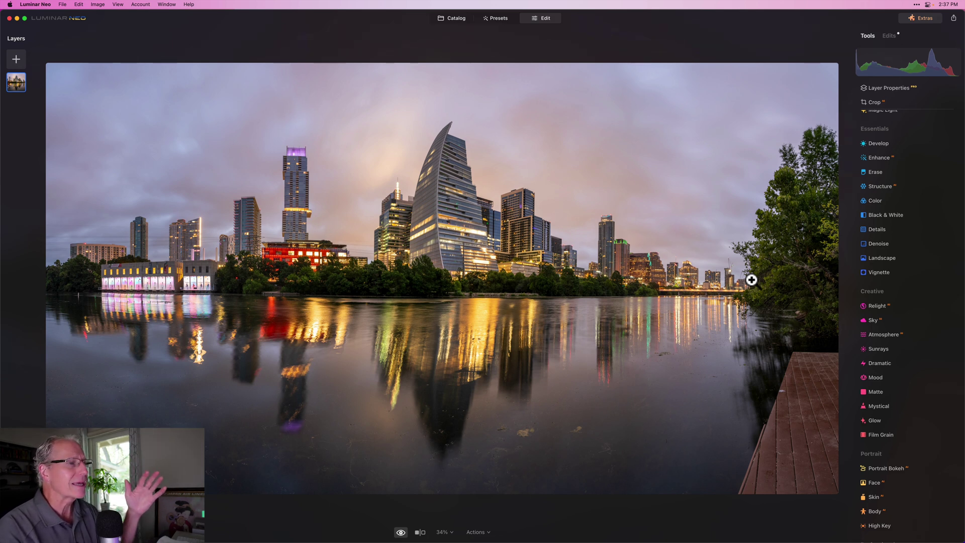
key(backslash)
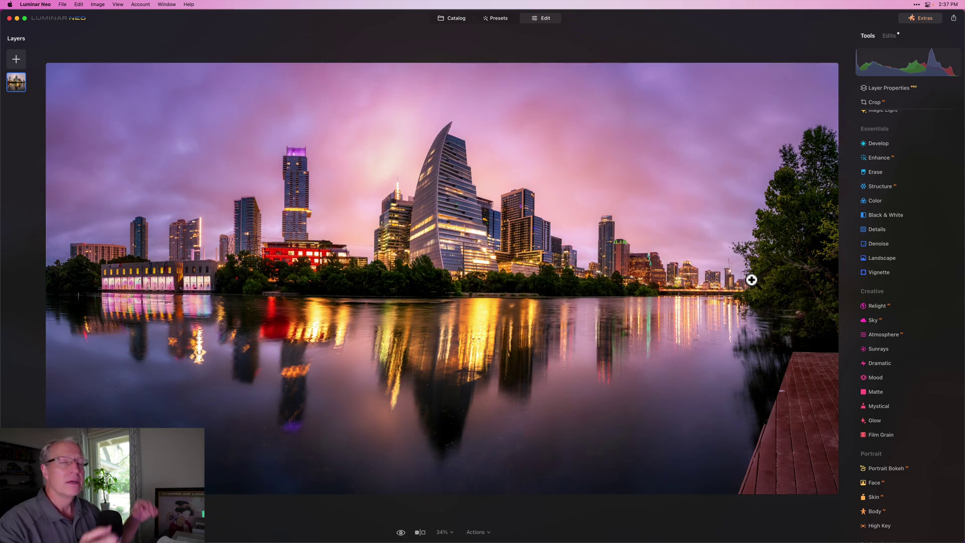